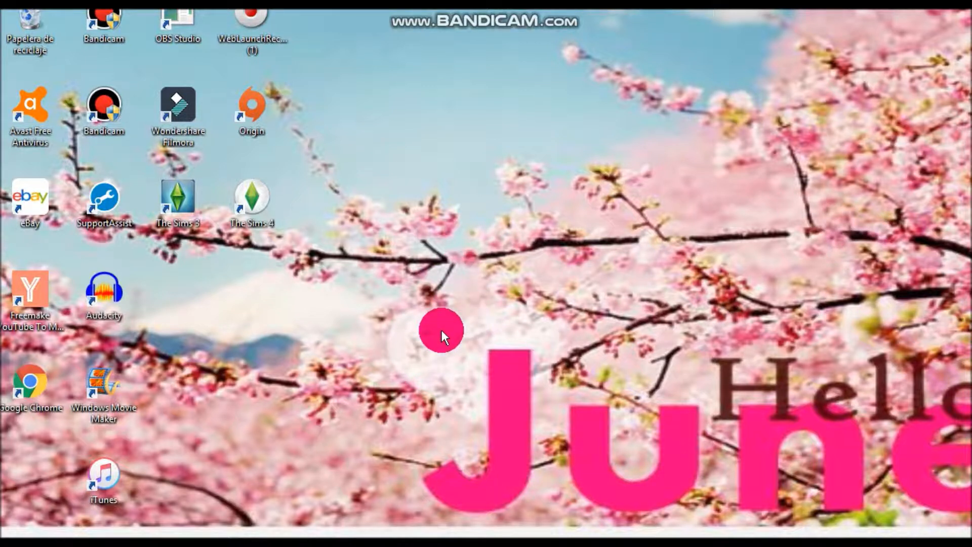
- Switch to the web browser and search Google for pixlr
left_click(80, 545)
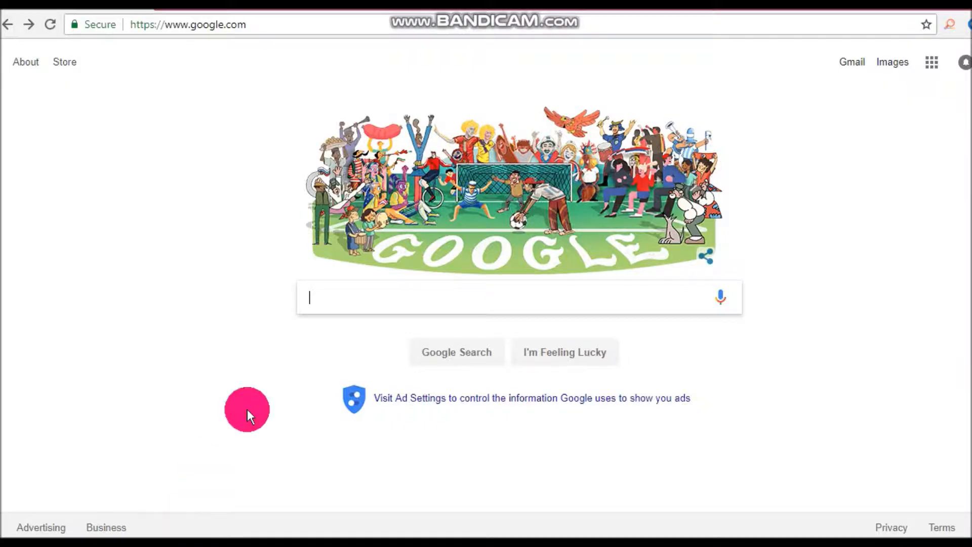
type("p")
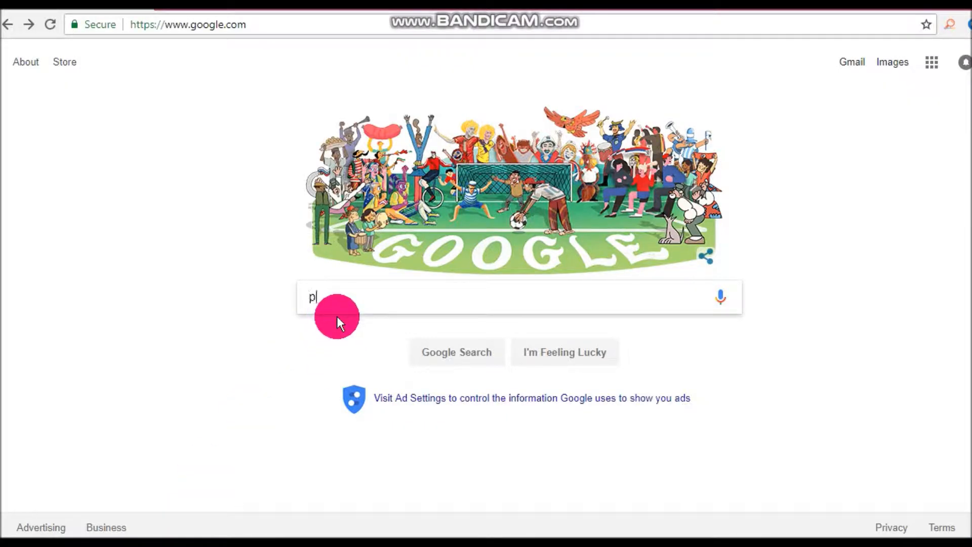
type("ixlr")
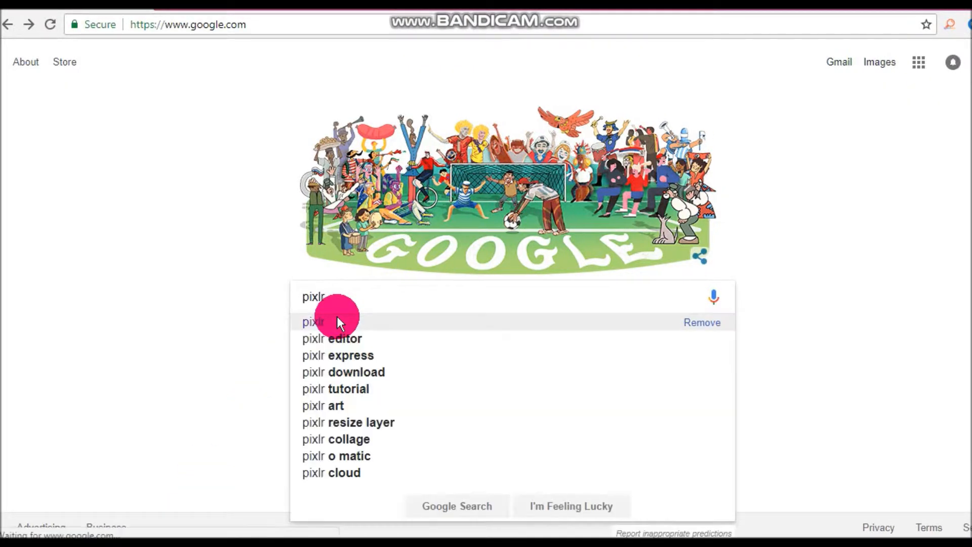
left_click(338, 319)
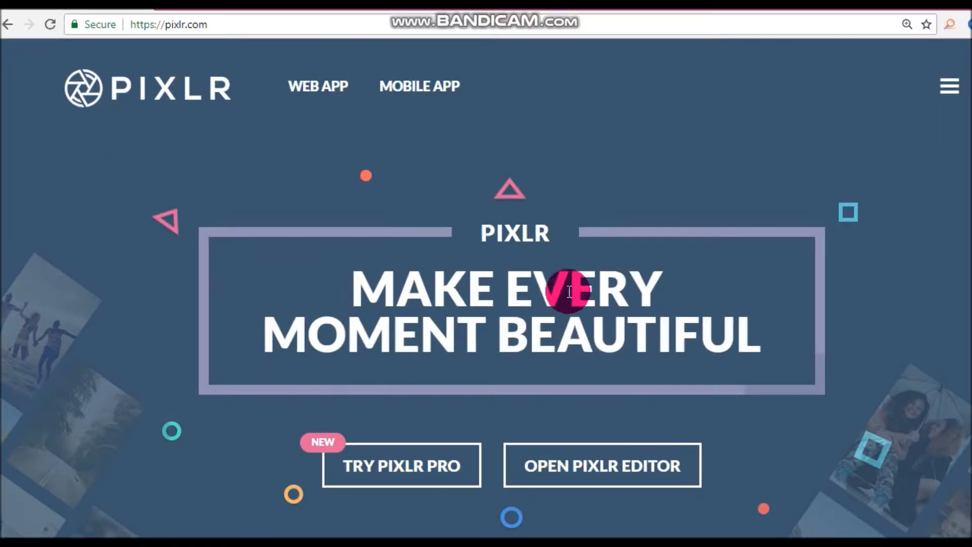
- Launch the Pixlr Editor web app from the web app choices on the Pixlr home page
scroll(445, 192, "down", 5)
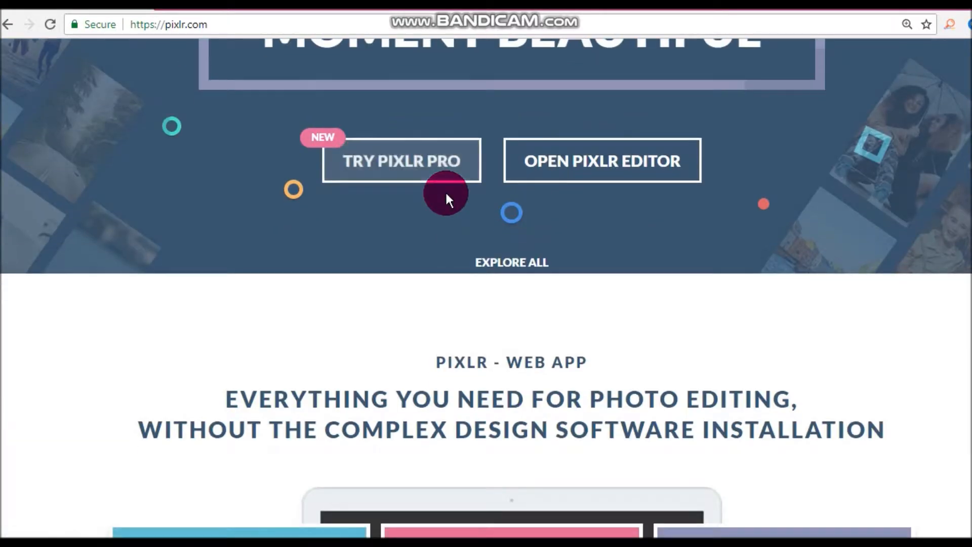
scroll(446, 198, "down", 6)
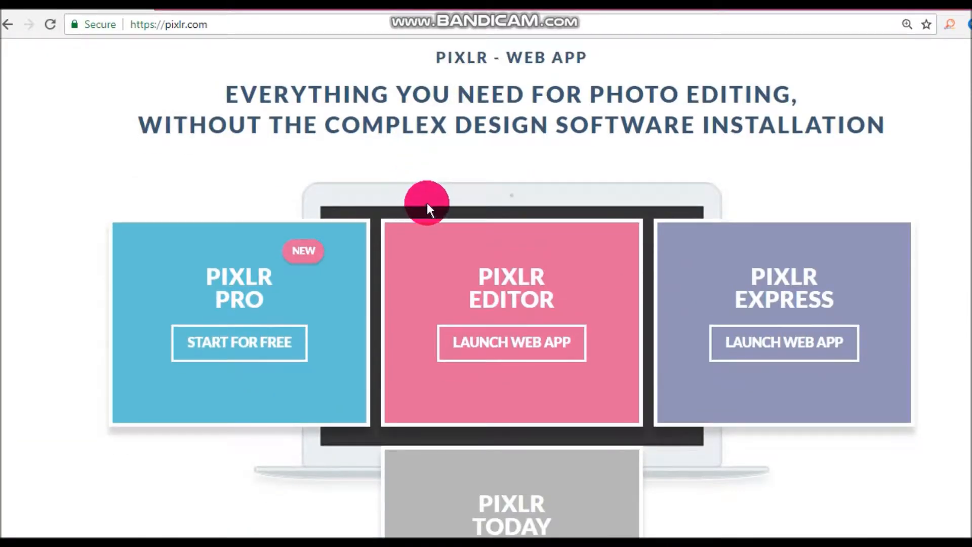
scroll(427, 205, "down", 4)
scroll(390, 272, "up", 3)
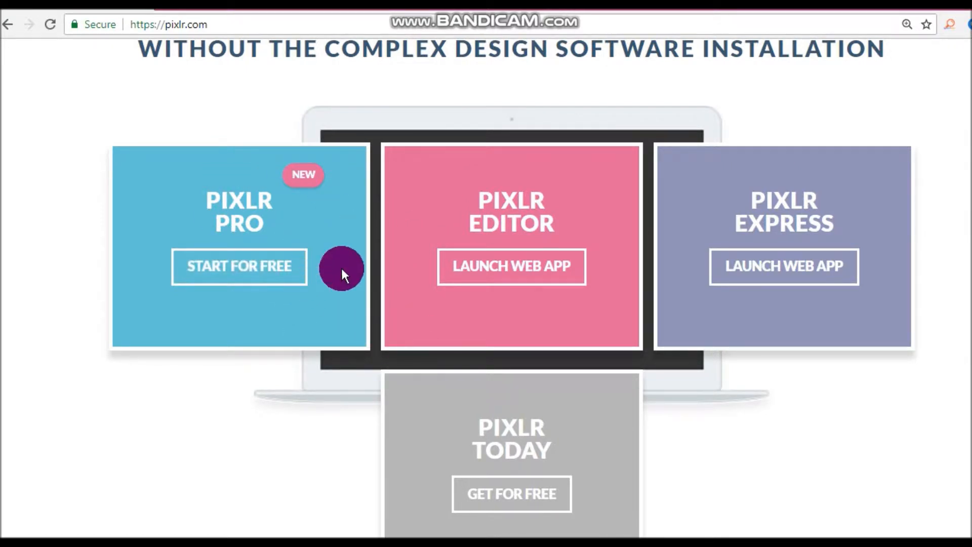
left_click(522, 269)
left_click(536, 287)
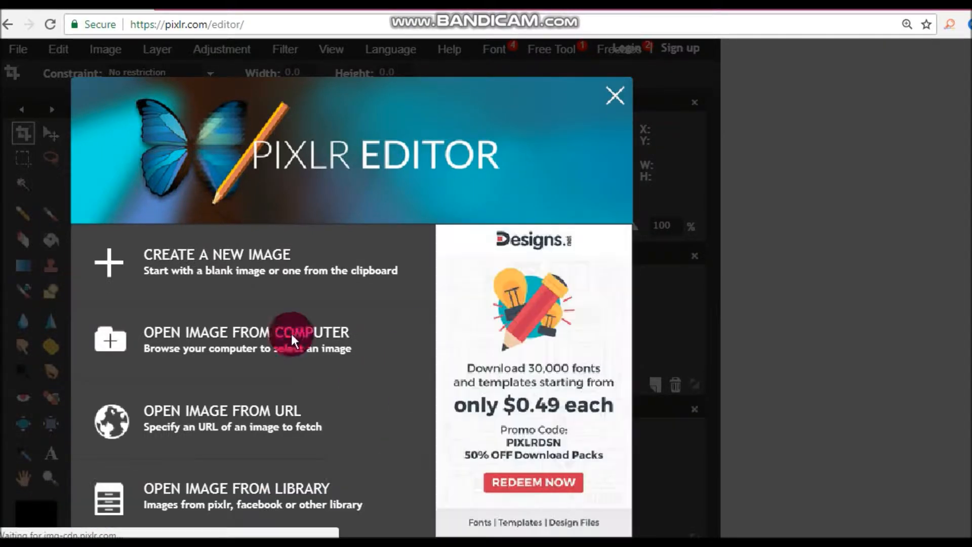
- Create a new transparent image with a width of 1280 and a height of 720
left_click(232, 283)
left_click(310, 254)
left_click(294, 308)
left_click_drag(294, 308, 245, 318)
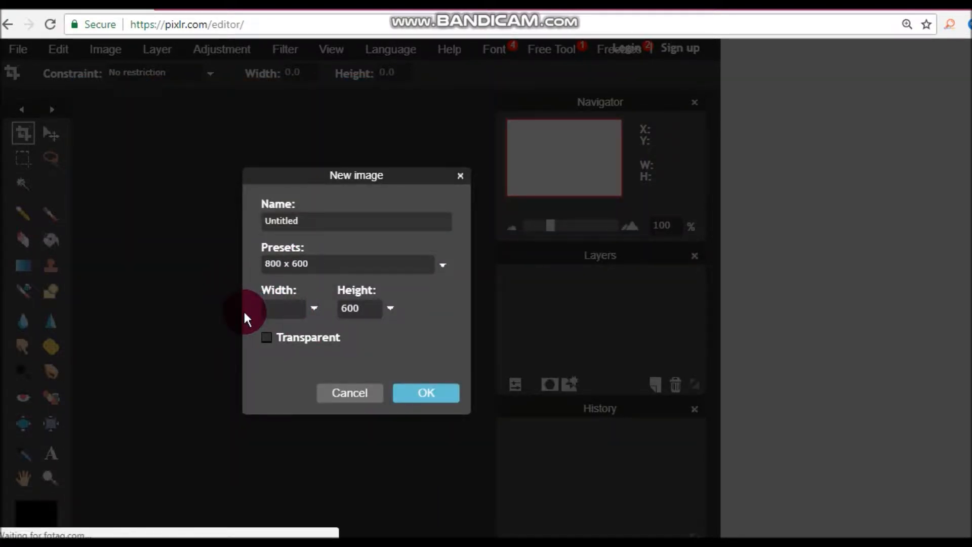
left_click(344, 309)
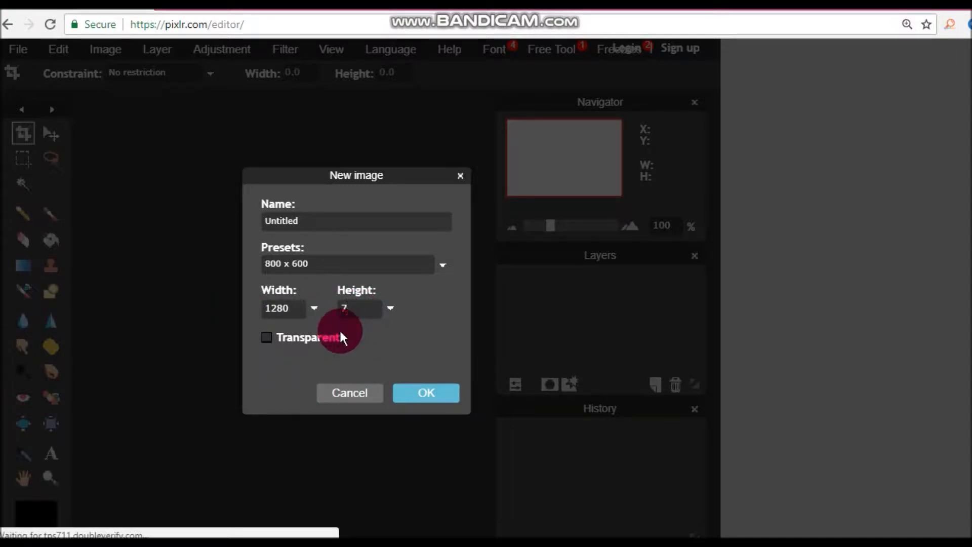
left_click(267, 339)
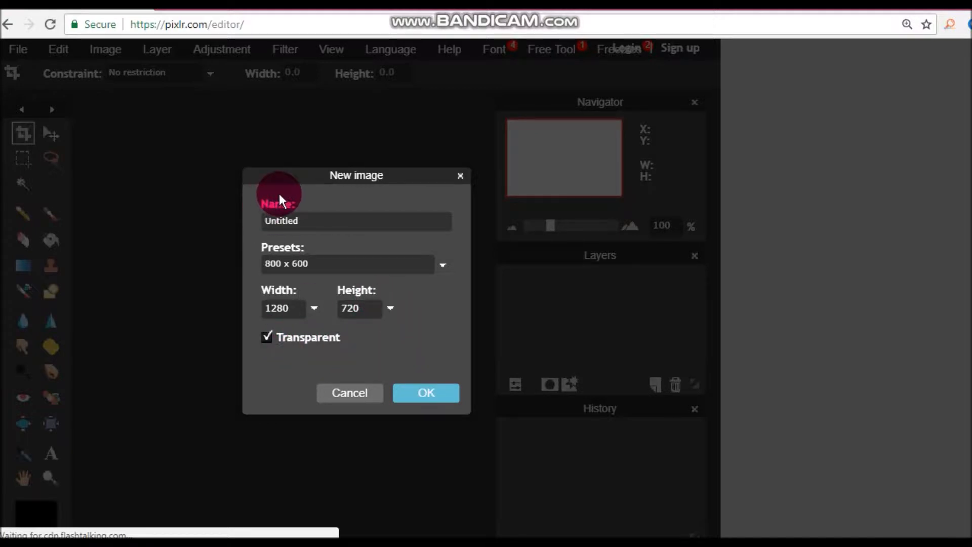
left_click(427, 394)
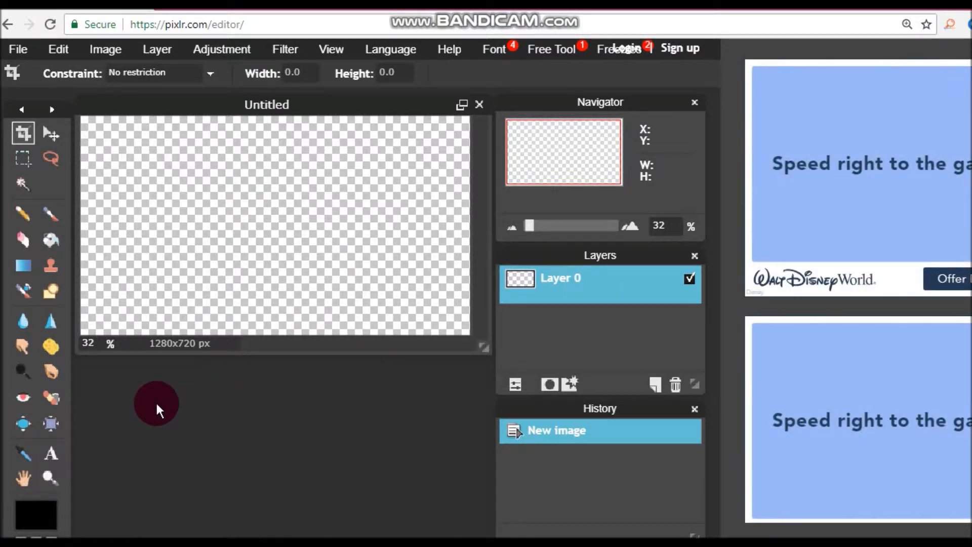
- Fill the blank canvas with a diagonal linear gradient using the striped pink preset
left_click(23, 265)
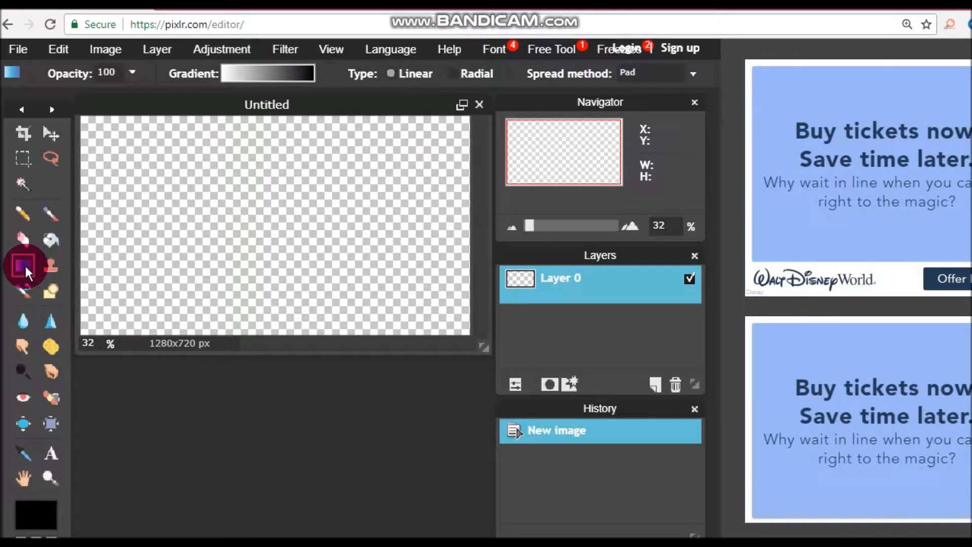
left_click(262, 75)
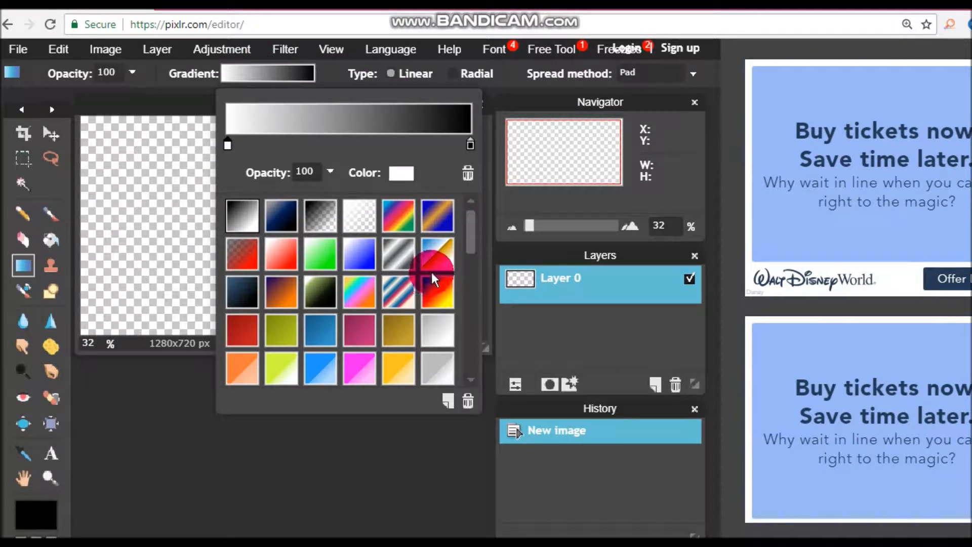
left_click_drag(473, 228, 474, 384)
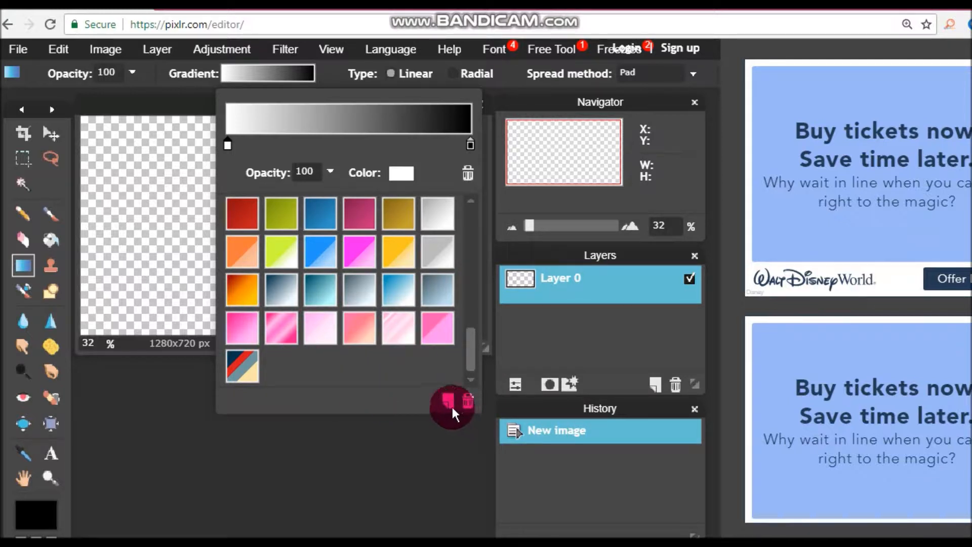
left_click(283, 331)
left_click(197, 106)
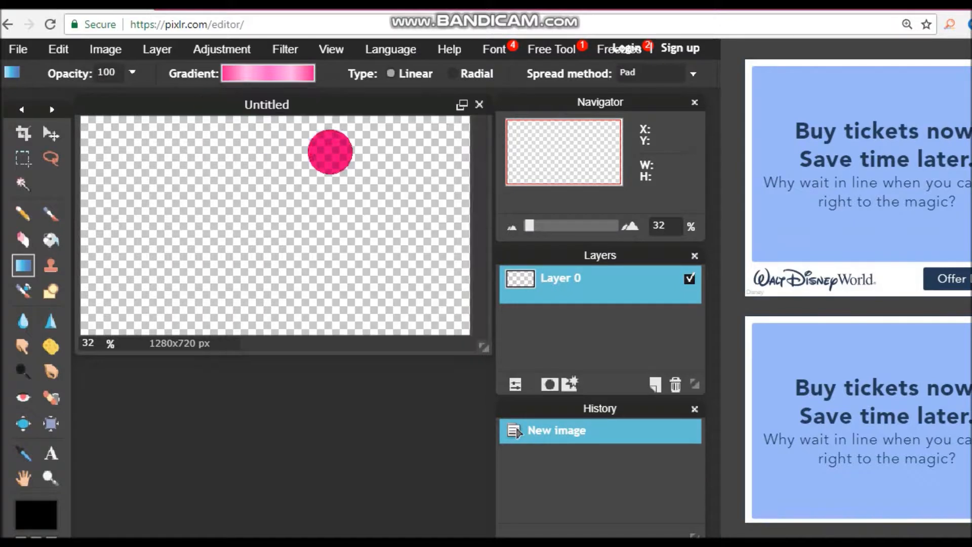
mouse_move(404, 151)
left_mouse_down()
mouse_move(143, 284)
mouse_move(109, 317)
mouse_move(384, 187)
mouse_move(410, 157)
left_mouse_up()
left_click_drag(285, 123, 299, 308)
left_click_drag(135, 300, 462, 149)
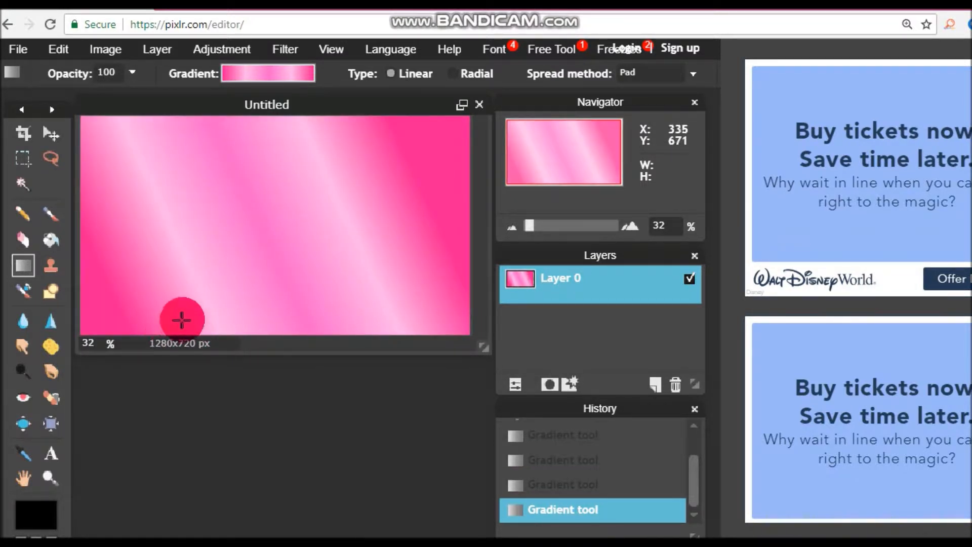
- Open the photo of the woman holding a camera from the Descargas folder on the computer
left_click(20, 49)
left_click(56, 92)
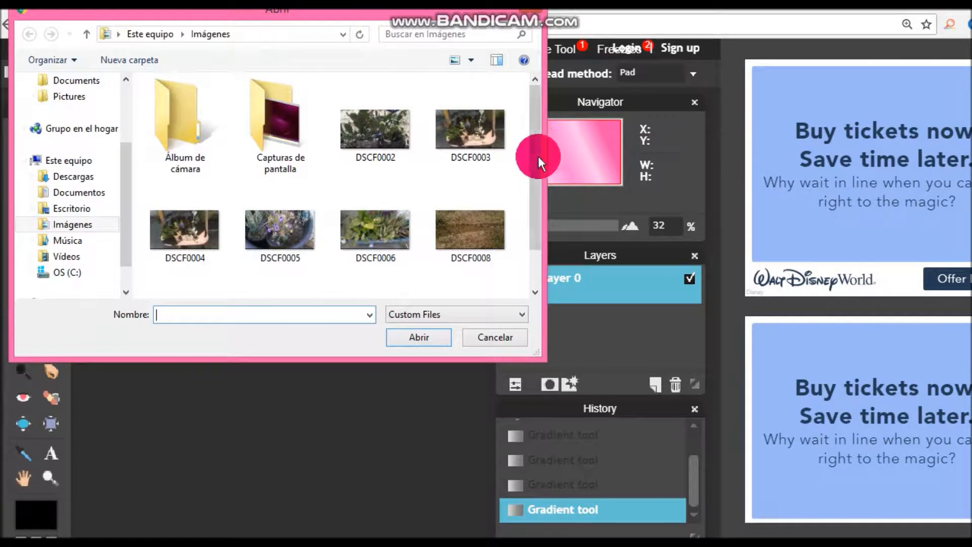
left_click_drag(538, 156, 548, 236)
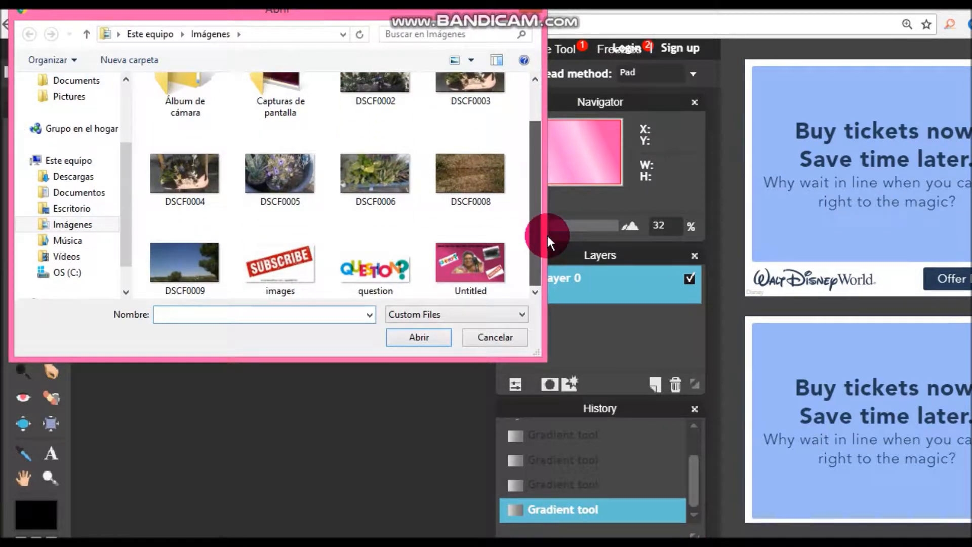
scroll(543, 223, "up", 5)
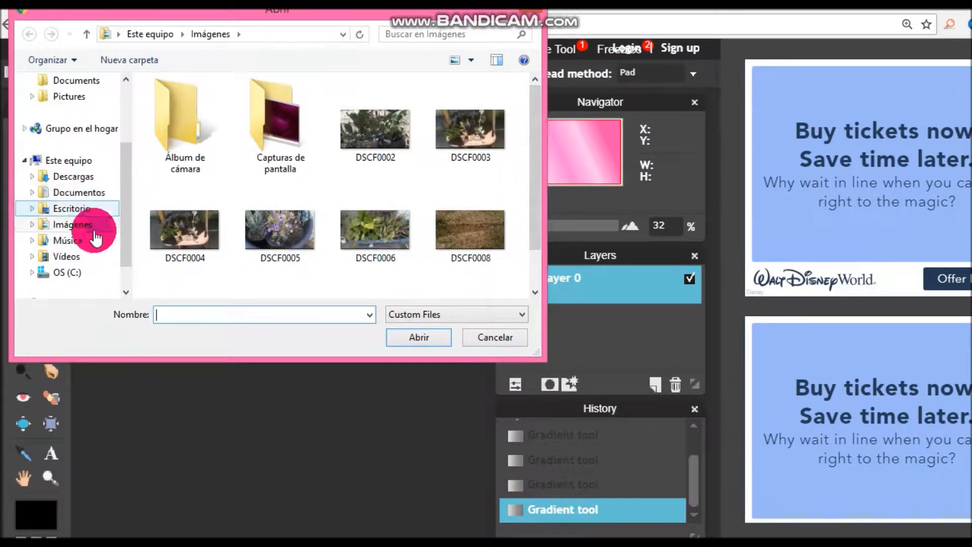
left_click(98, 234)
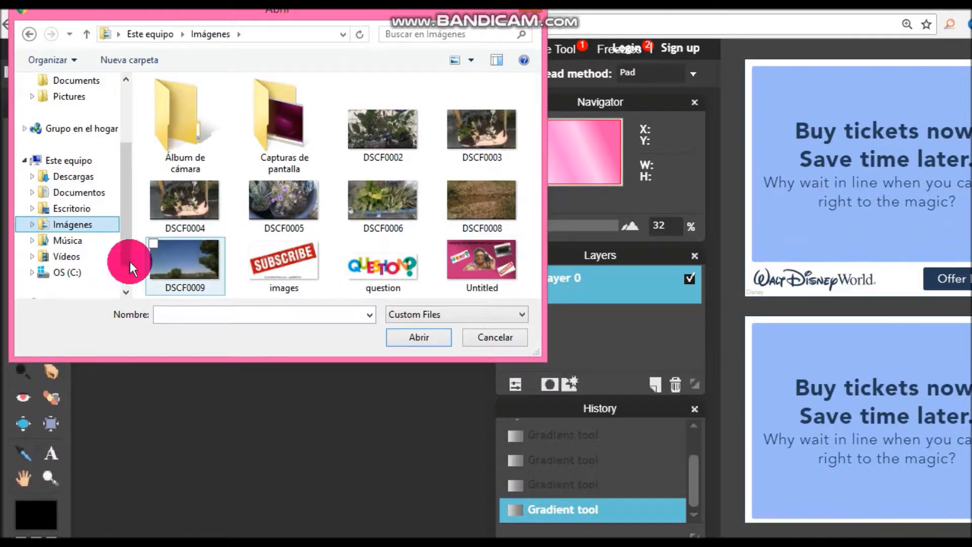
left_click(76, 177)
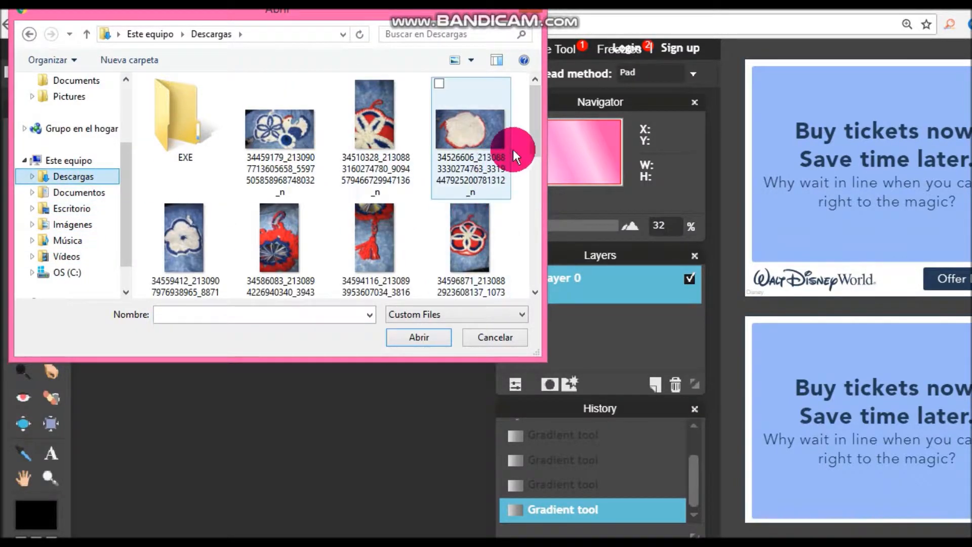
left_click_drag(534, 138, 561, 250)
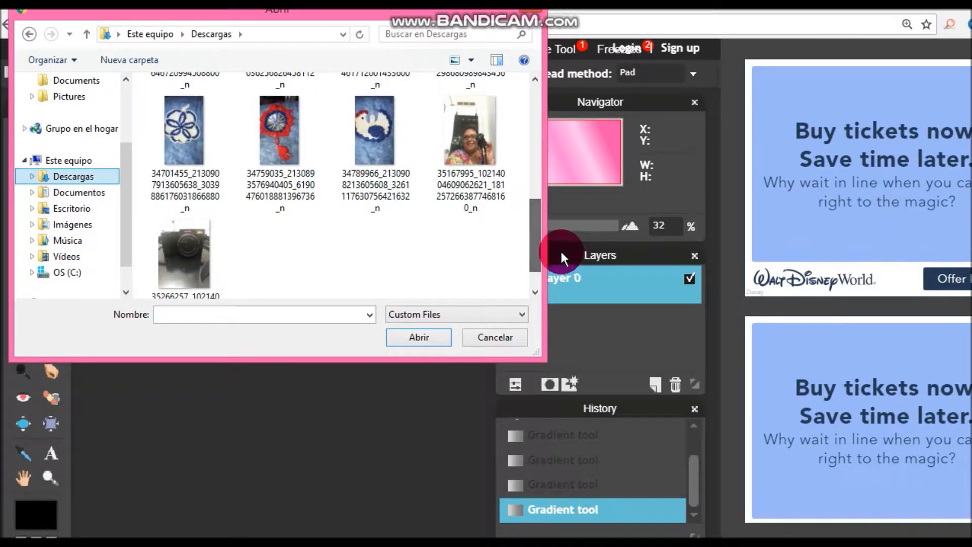
left_click(480, 147)
left_click(417, 337)
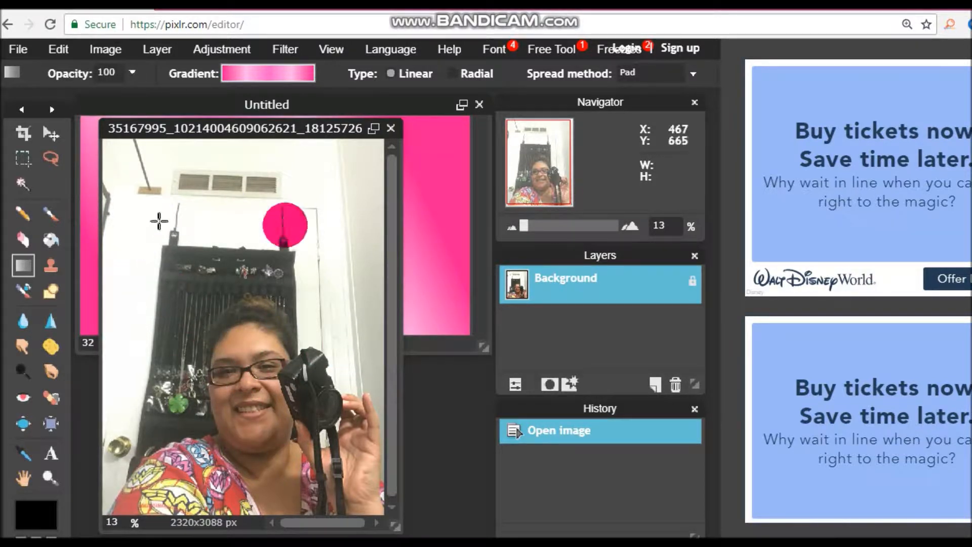
- Outline the woman and her camera with a closed polygonal lasso selection in the photo
left_click(57, 161)
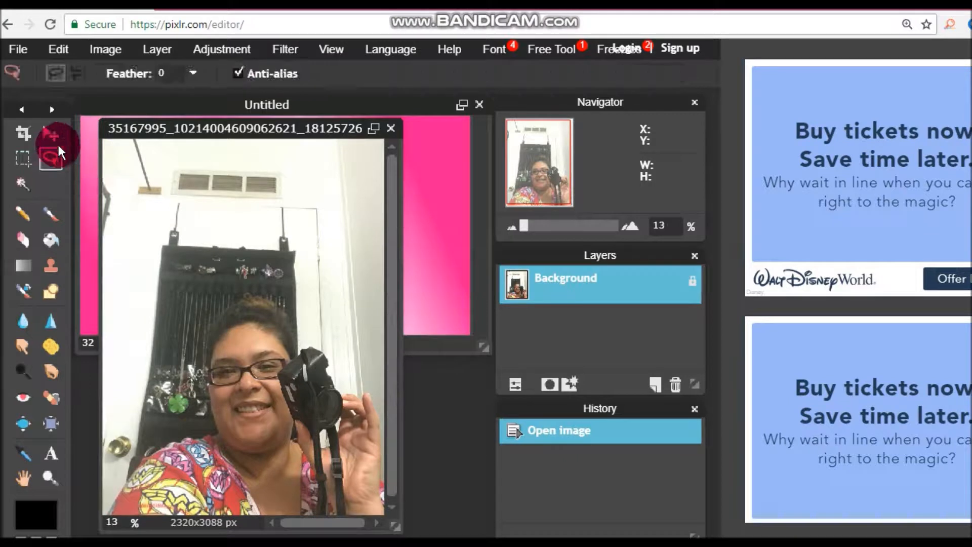
left_click(81, 72)
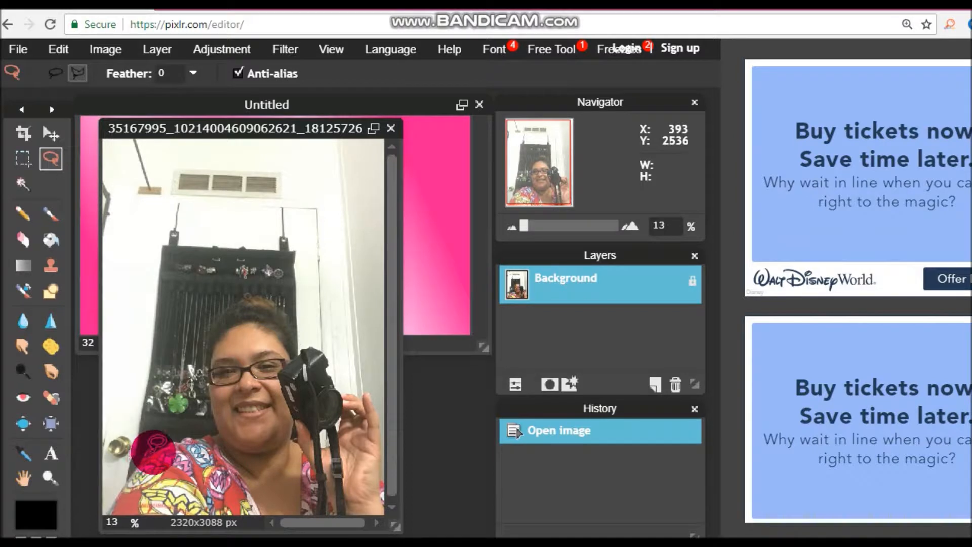
left_click(148, 452)
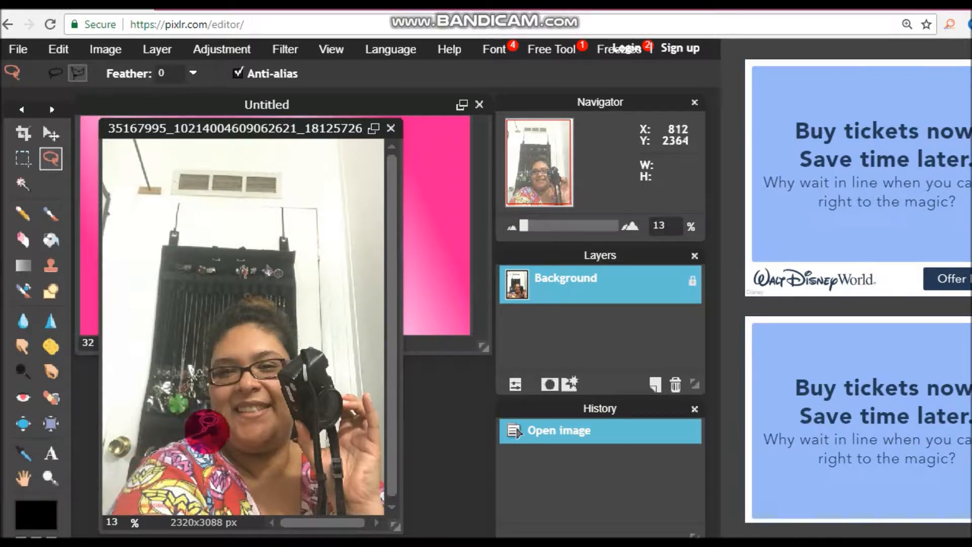
left_click(206, 430)
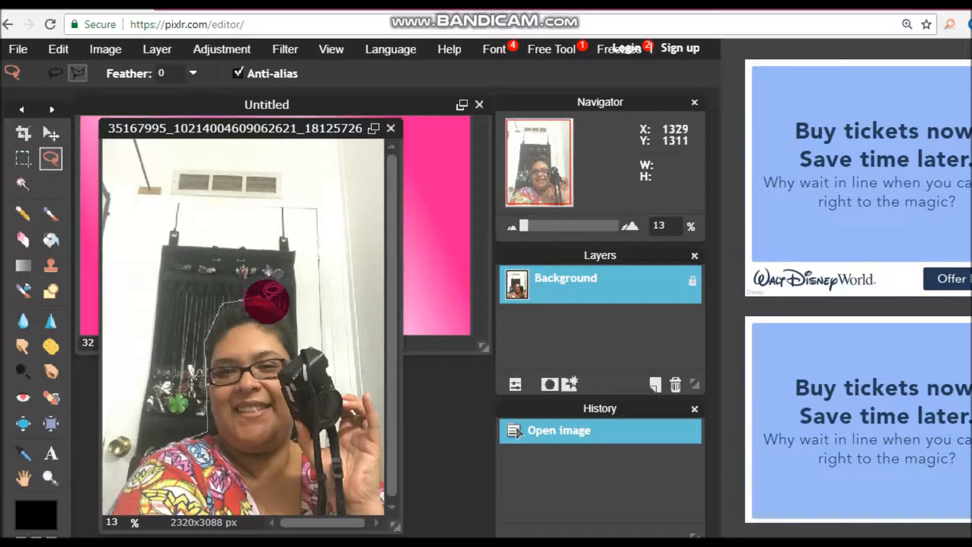
left_click(264, 298)
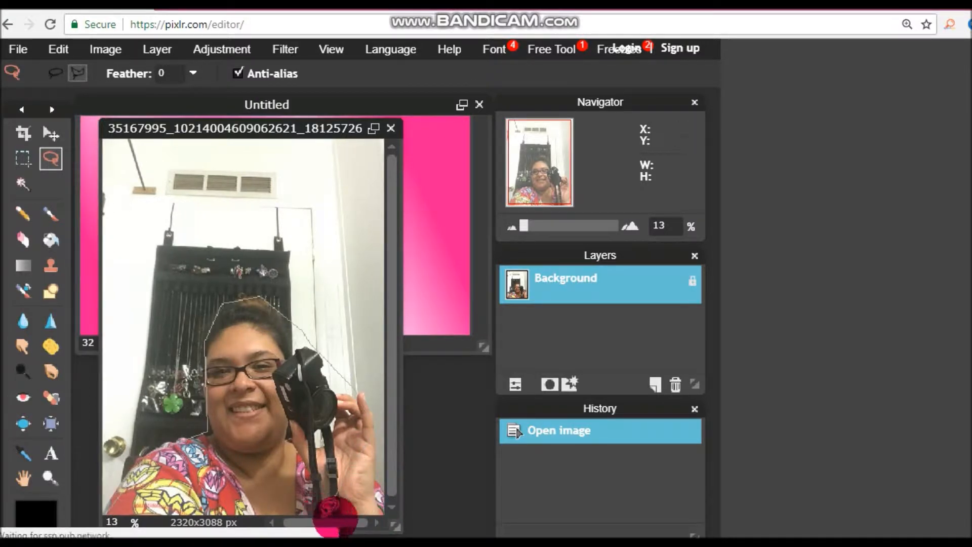
left_click(362, 508)
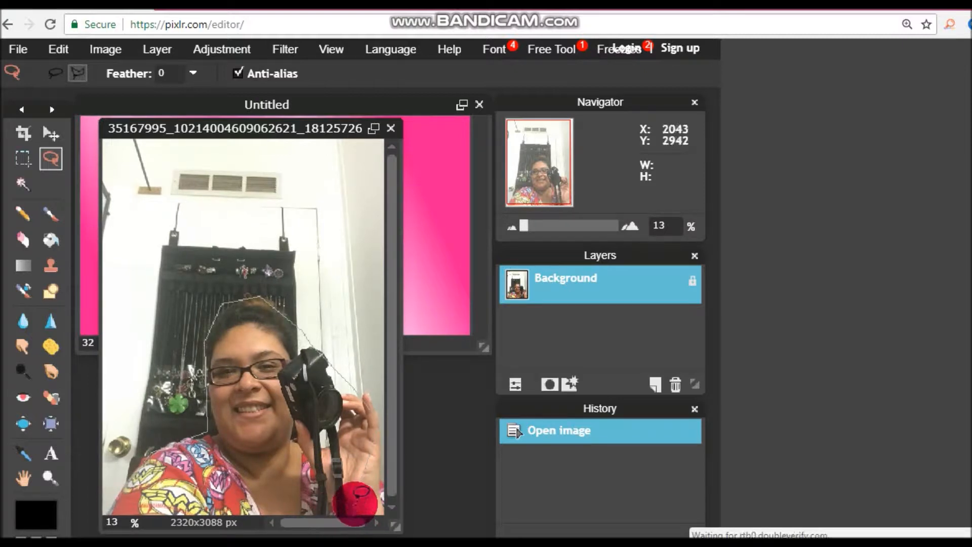
mouse_move(361, 495)
left_mouse_down()
mouse_move(327, 511)
mouse_move(275, 499)
mouse_move(121, 504)
left_mouse_up()
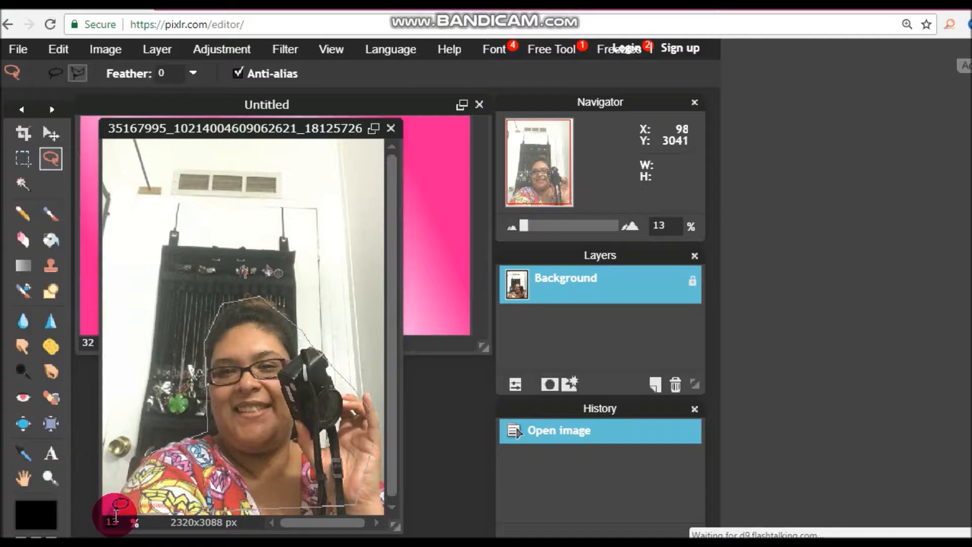
mouse_move(122, 517)
left_mouse_down()
mouse_move(142, 489)
mouse_move(92, 512)
mouse_move(118, 503)
left_mouse_up()
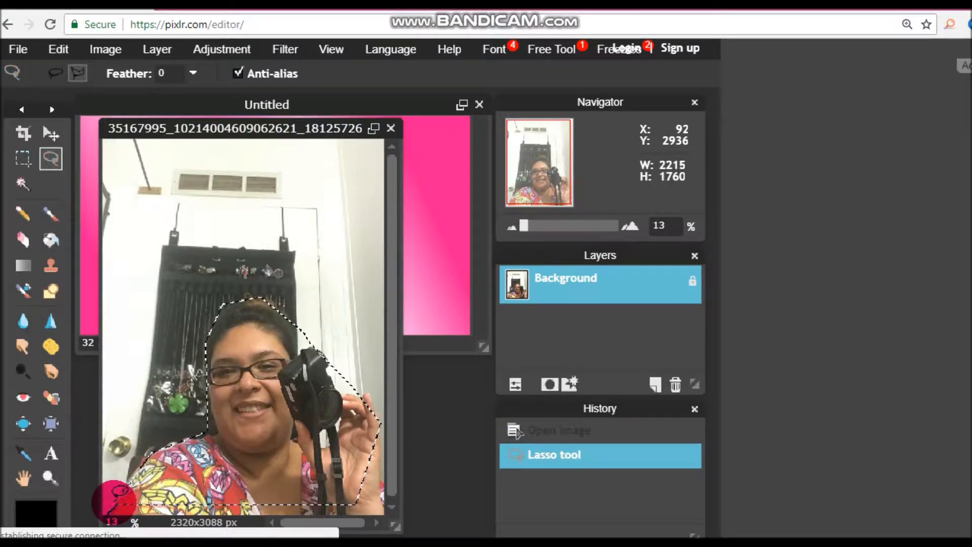
- Cut the selected woman and camera out of the photo
left_click(49, 132)
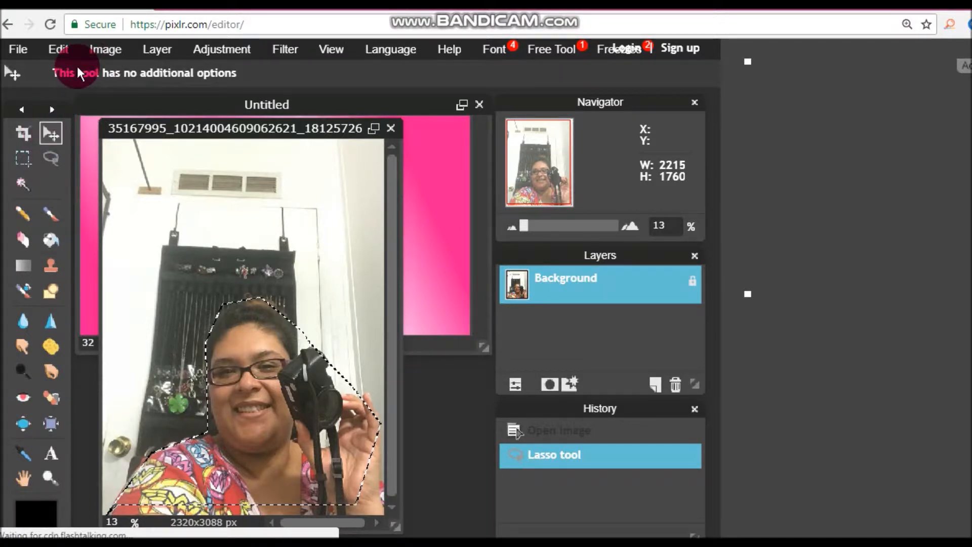
left_click(62, 49)
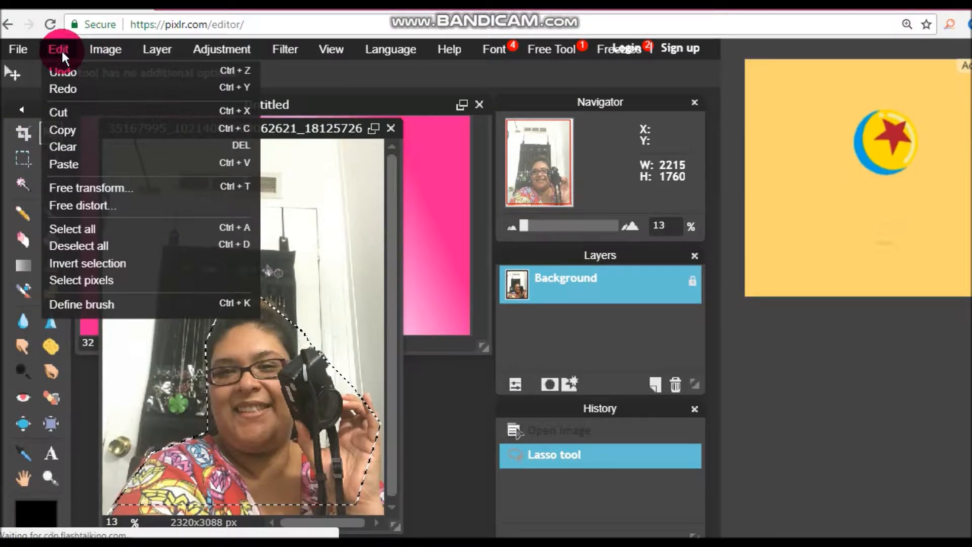
left_click(85, 110)
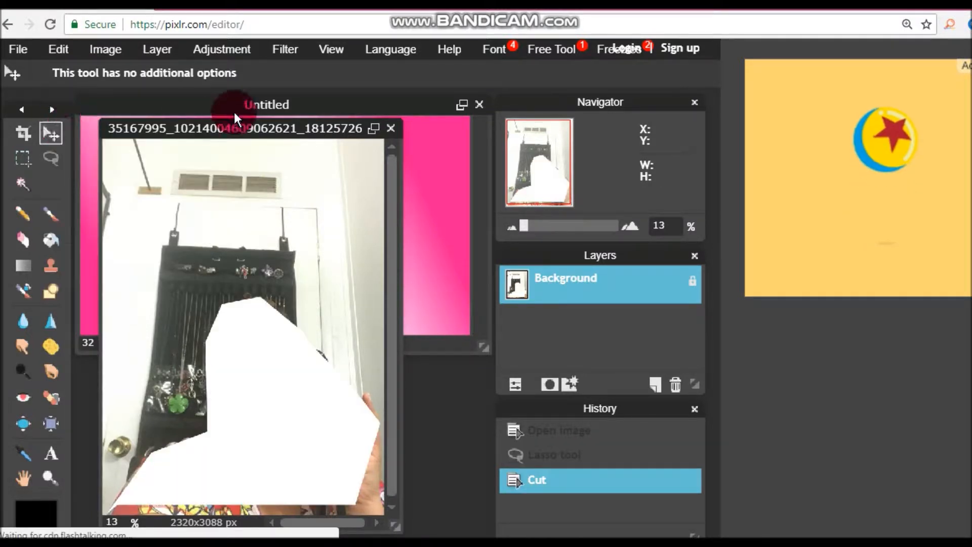
- Paste the cut-out woman into the pink gradient image as a new layer and move her toward the canvas centre
left_click(279, 105)
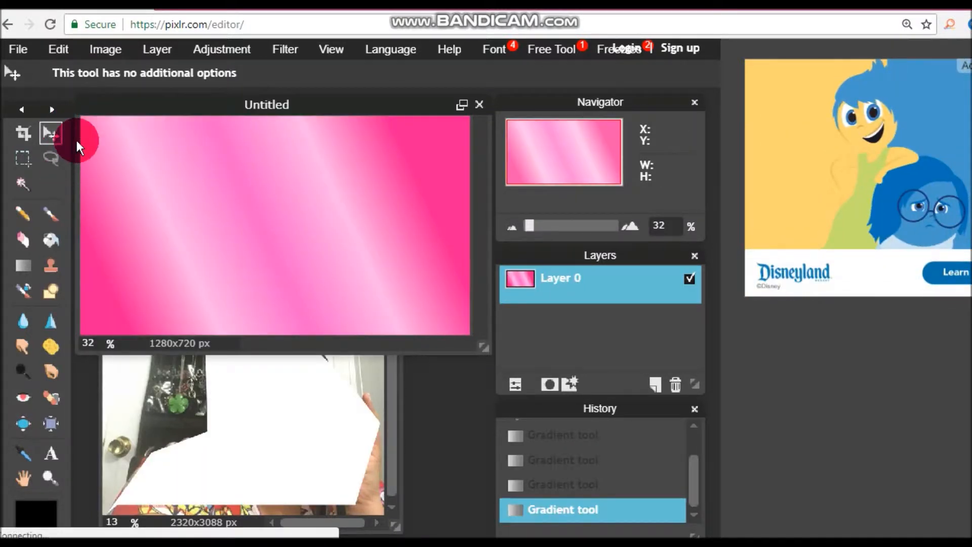
left_click(61, 50)
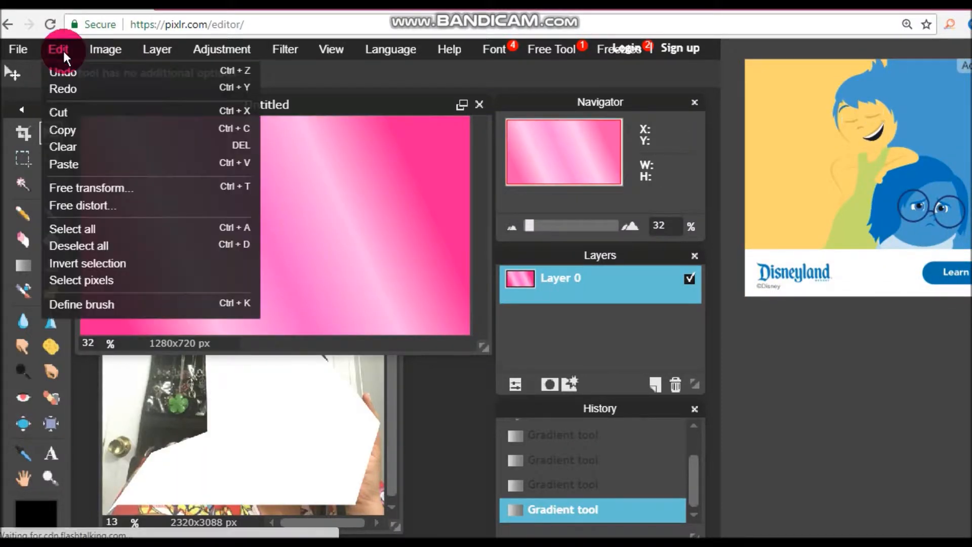
left_click(92, 154)
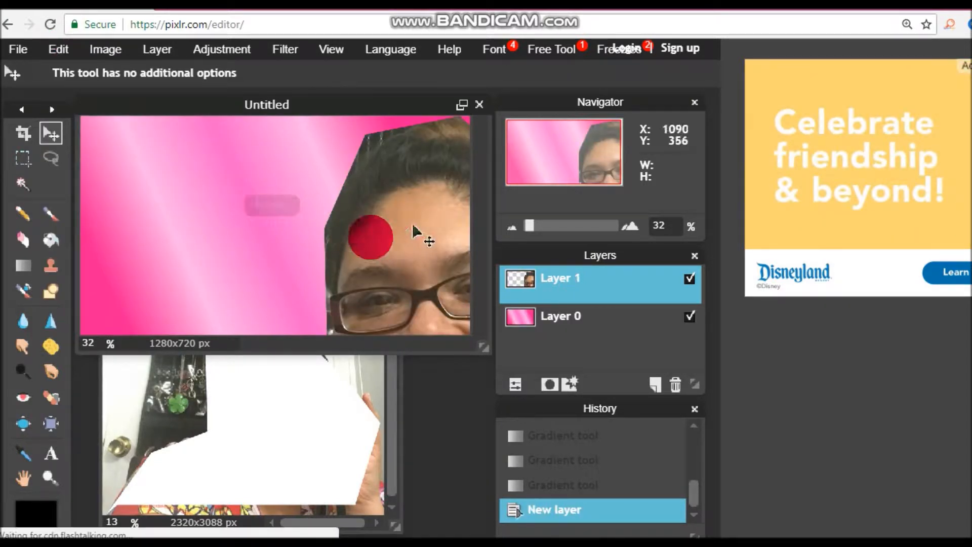
left_click_drag(416, 277, 242, 207)
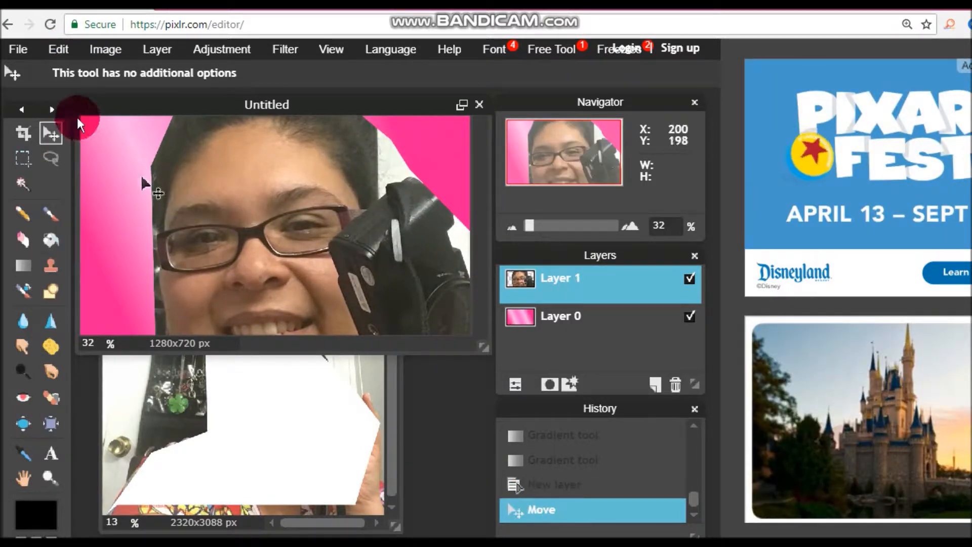
- Scale the woman's layer down with Free transform so she fits whole in the lower middle of the canvas, and apply it
left_click(55, 50)
left_click(62, 55)
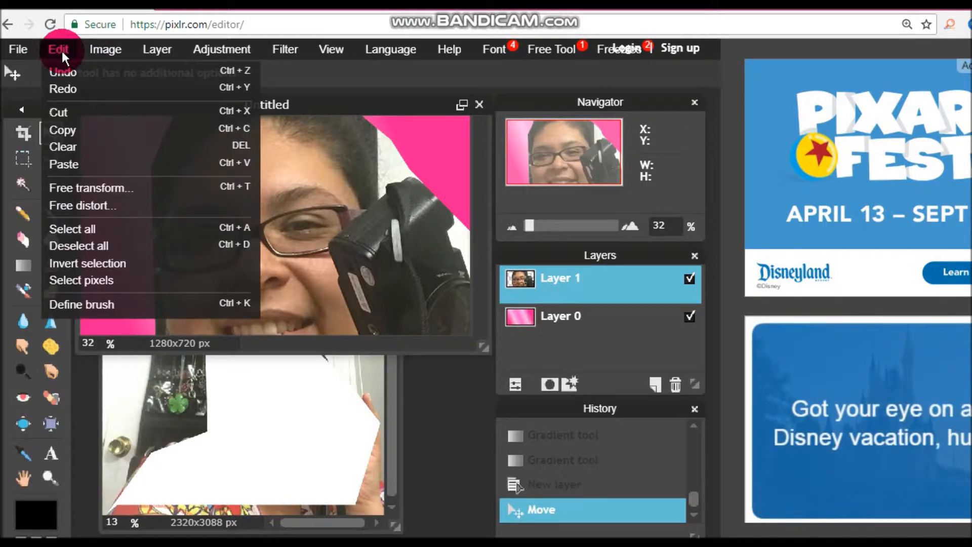
left_click(91, 192)
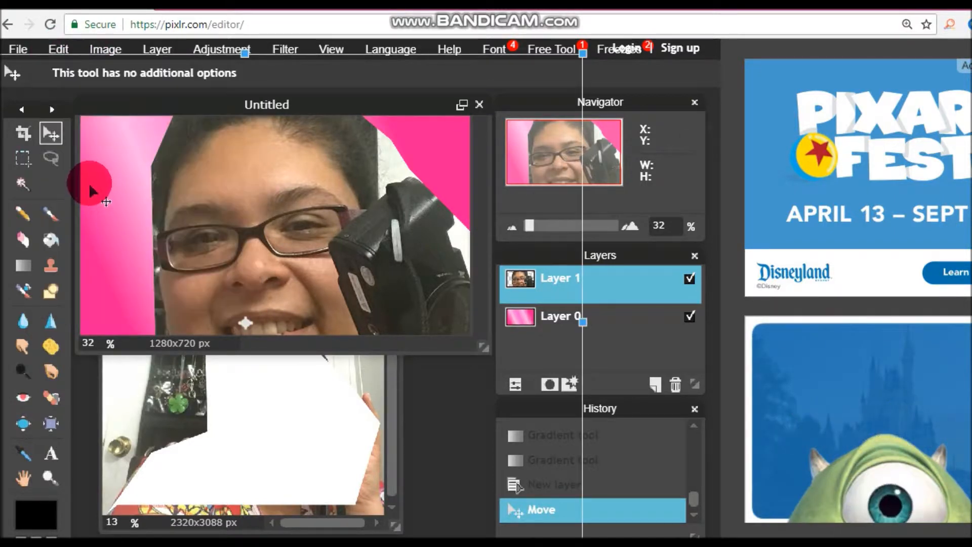
left_click_drag(582, 51, 370, 187)
left_click_drag(266, 290, 271, 161)
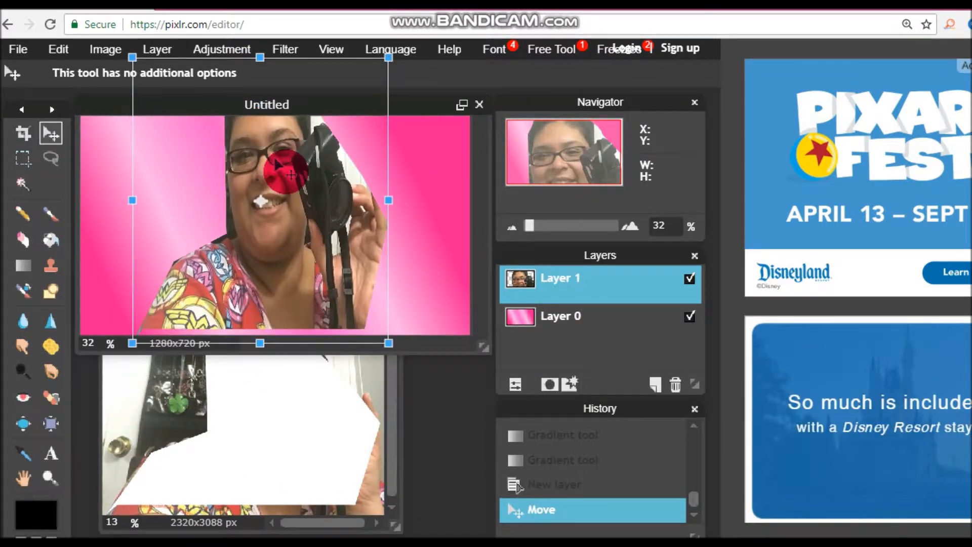
left_click_drag(391, 341, 411, 291)
mouse_move(387, 283)
left_mouse_down()
mouse_move(371, 279)
mouse_move(385, 282)
left_mouse_up()
left_click_drag(277, 189, 284, 241)
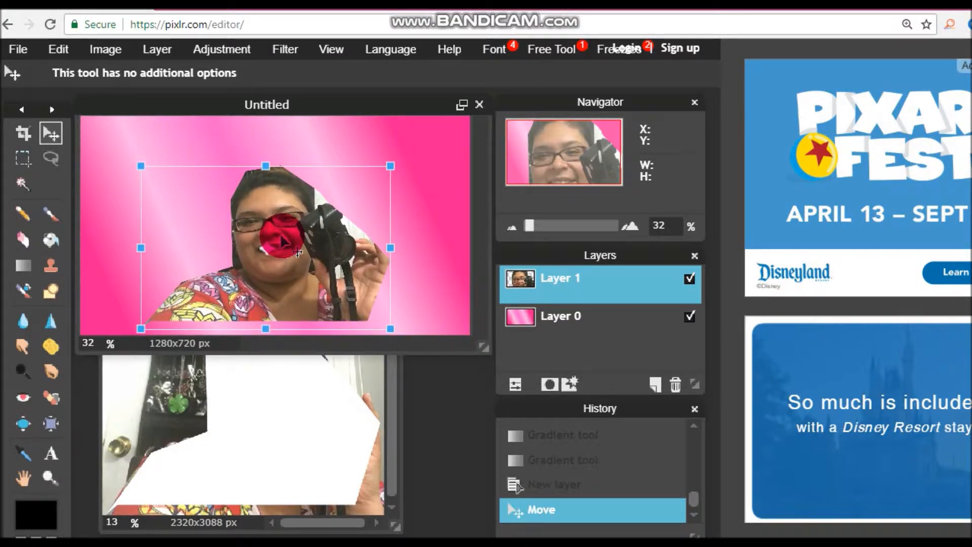
left_click(365, 104)
left_click(300, 327)
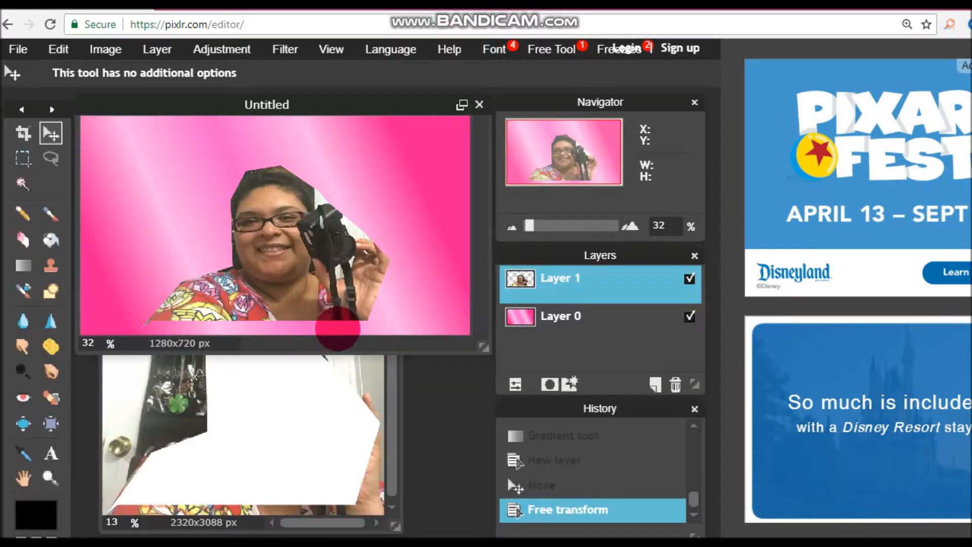
- Add an Outer glow layer style to the woman's layer in purple with hue 285, saturation 72 and lightness 48
left_click(569, 384)
left_click(405, 181)
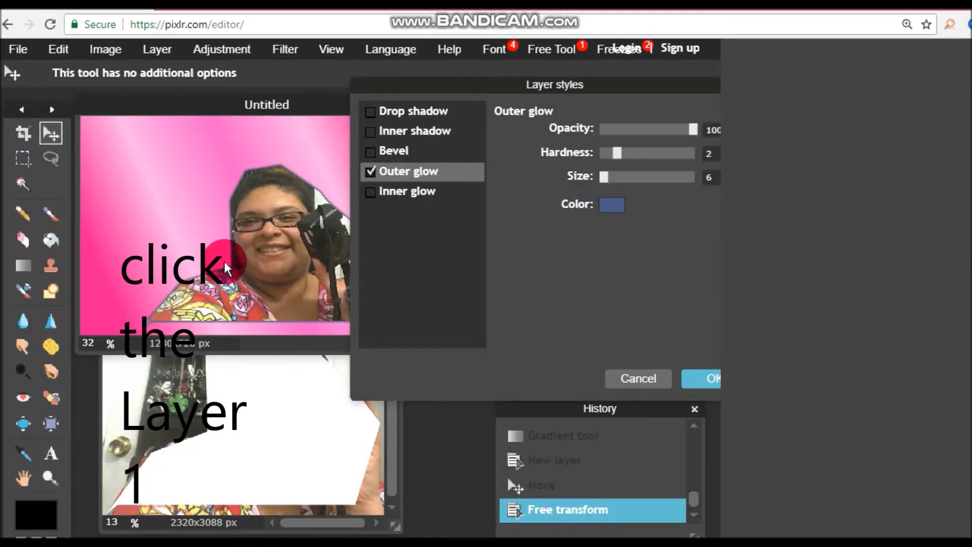
left_click(610, 205)
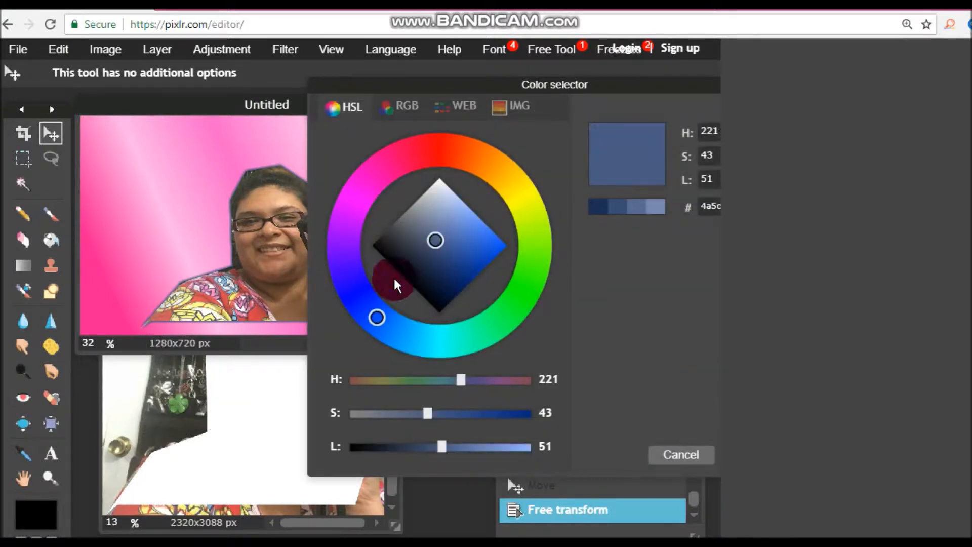
mouse_move(375, 317)
left_mouse_down()
mouse_move(357, 199)
mouse_move(359, 234)
mouse_move(438, 244)
mouse_move(454, 262)
left_mouse_up()
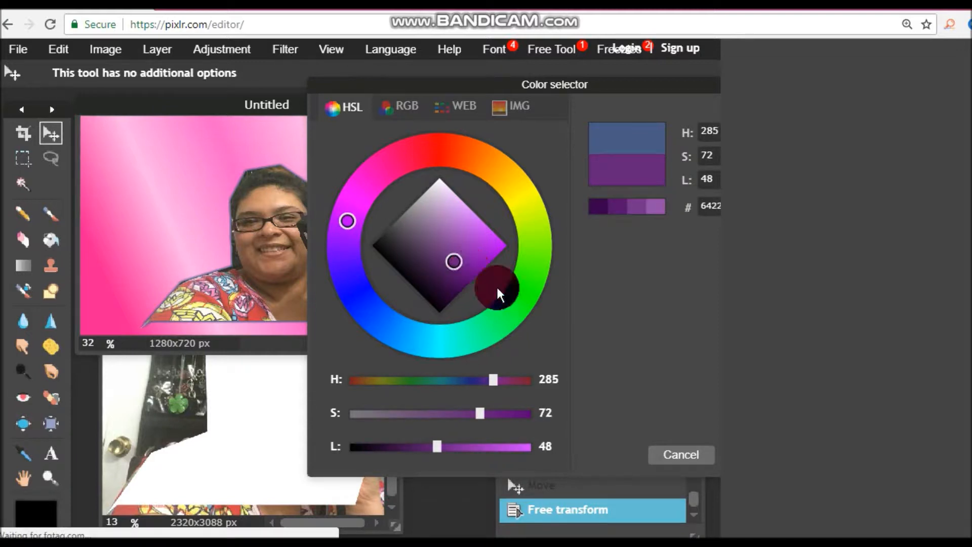
left_click_drag(639, 90, 583, 94)
left_click(690, 452)
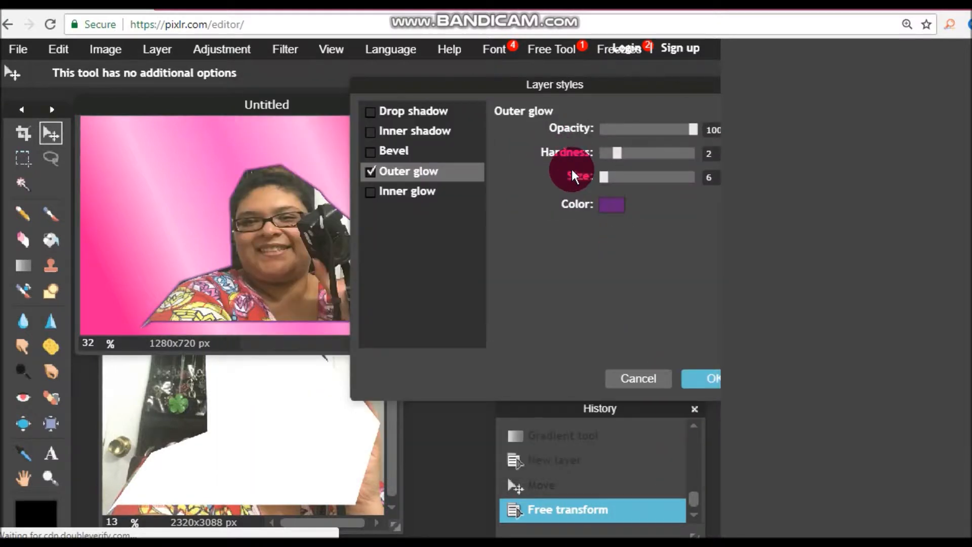
- Set the outer glow's hardness to 10 and its size to 21
left_click_drag(628, 158, 657, 161)
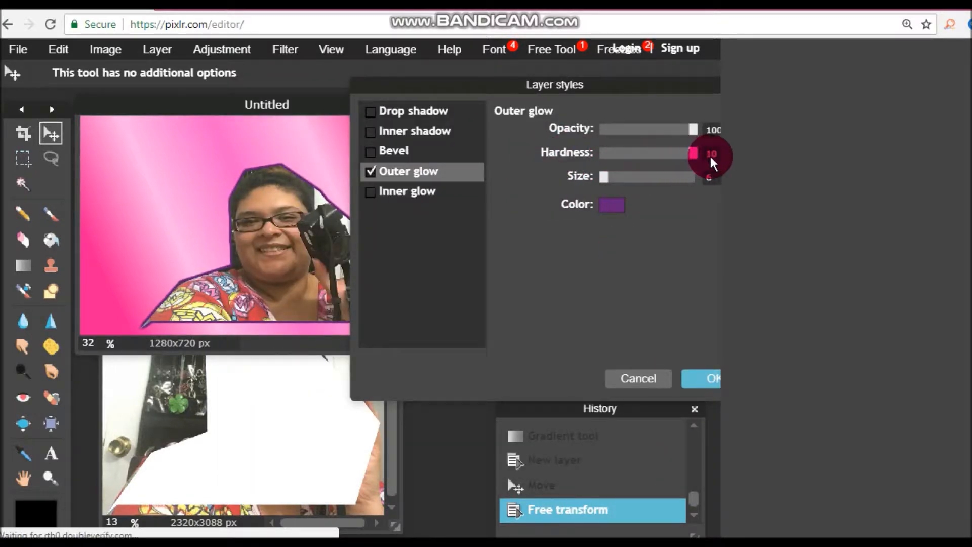
mouse_move(609, 181)
left_mouse_down()
mouse_move(724, 178)
mouse_move(610, 182)
mouse_move(621, 188)
left_mouse_up()
left_click(694, 359)
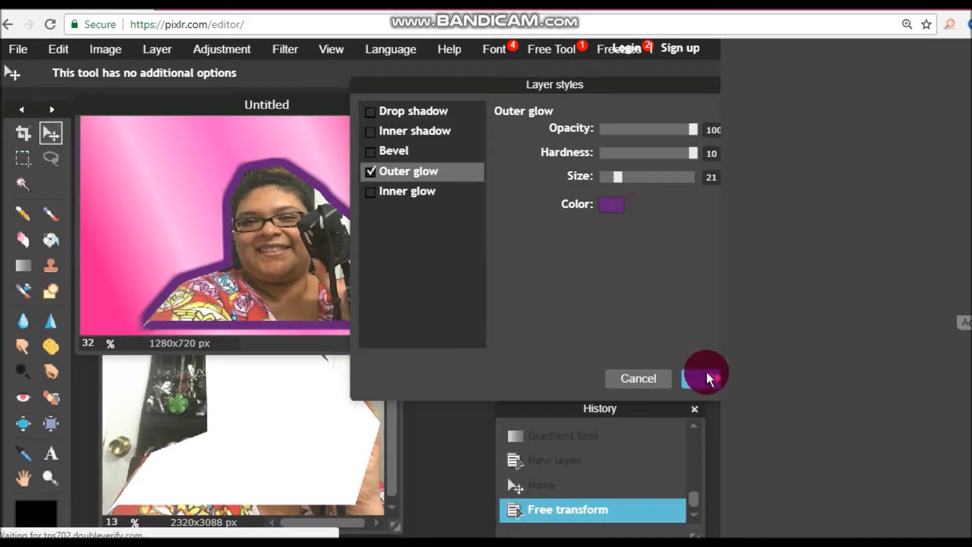
- Add an Inner glow to the woman's layer in the pale grey-white colour e1e5ed
left_click(415, 198)
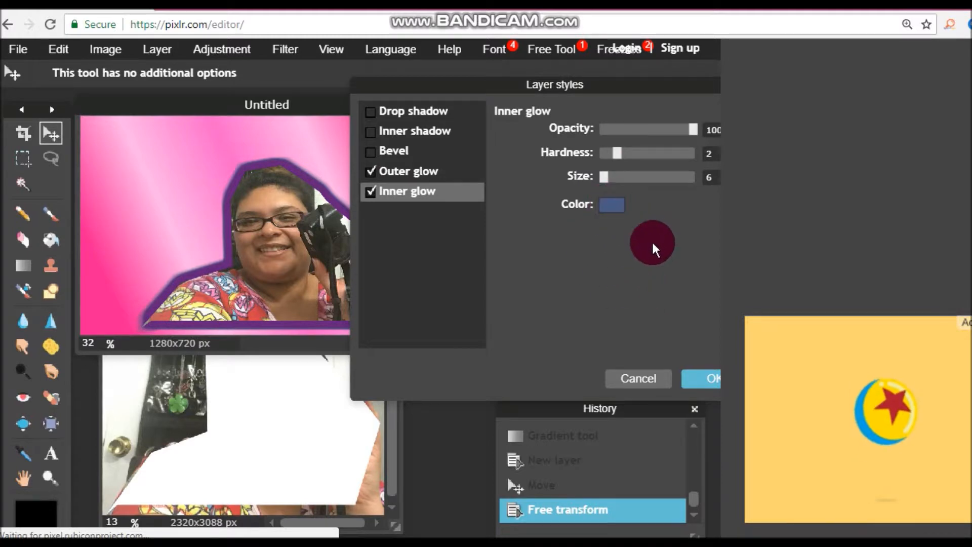
left_click(614, 205)
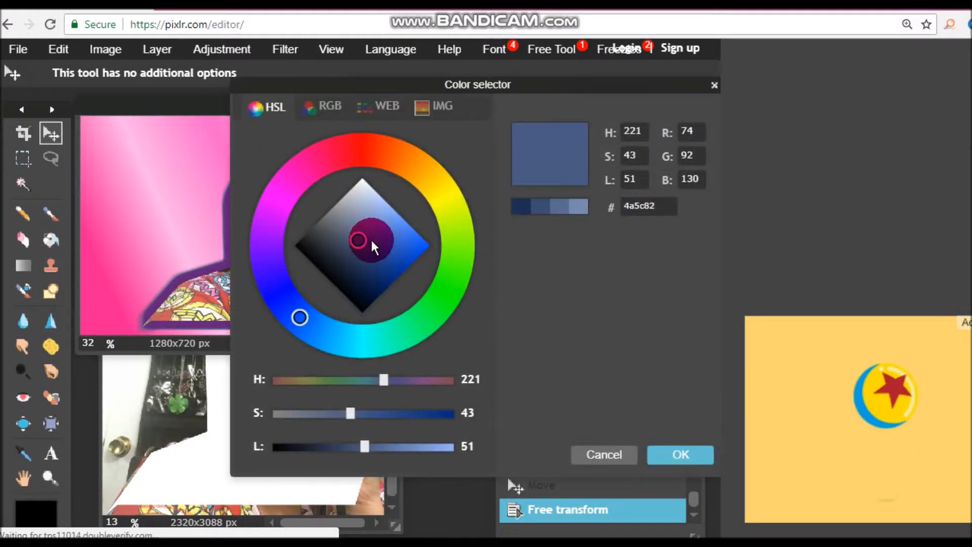
left_click_drag(363, 242, 362, 187)
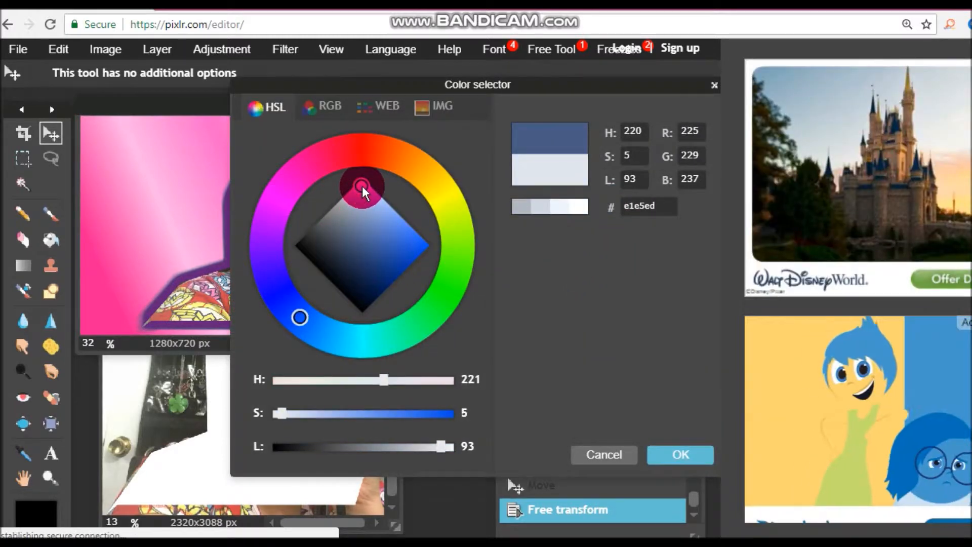
left_click(679, 455)
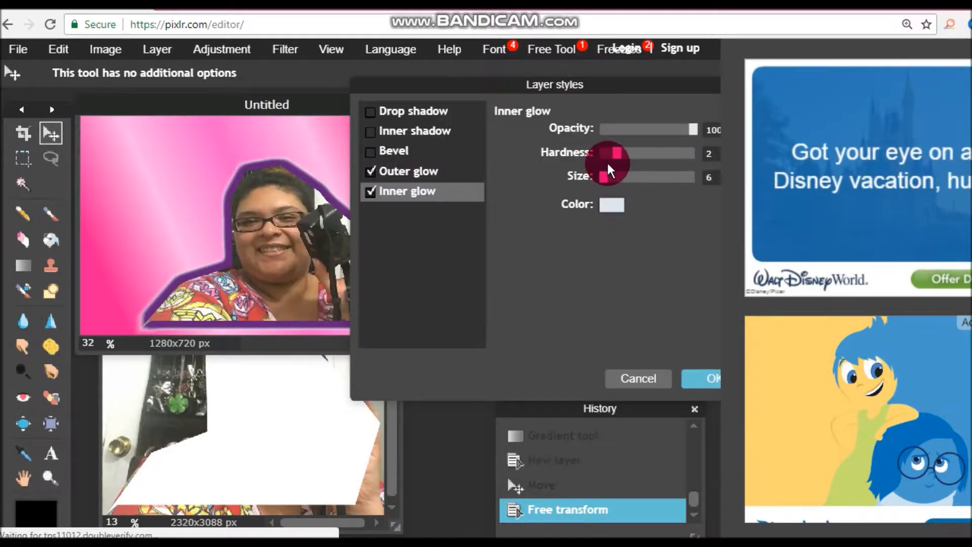
- Set the inner glow's hardness to 10 and size to 13, and apply the layer styles
left_click_drag(627, 160, 705, 159)
left_click(616, 214)
mouse_move(604, 177)
left_mouse_down()
mouse_move(634, 175)
mouse_move(613, 177)
left_mouse_up()
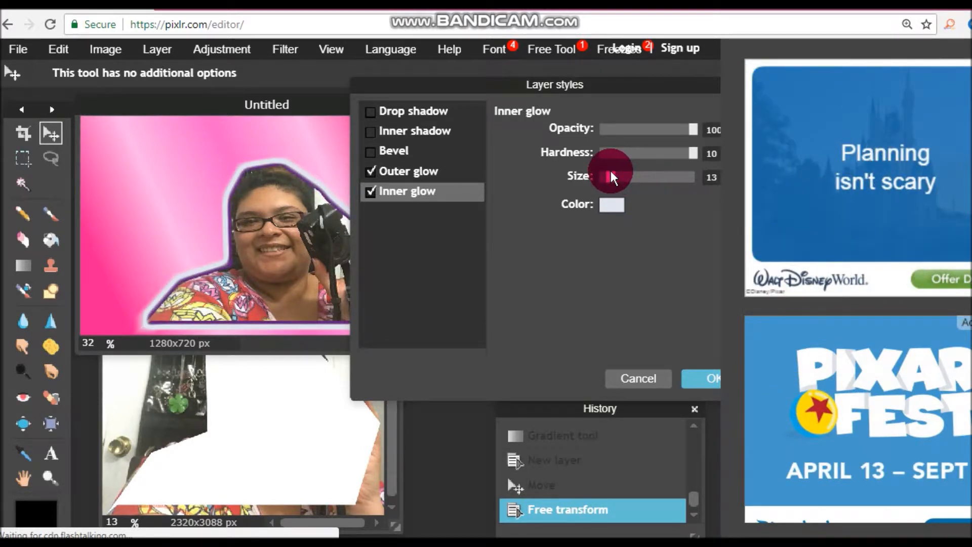
left_click(712, 380)
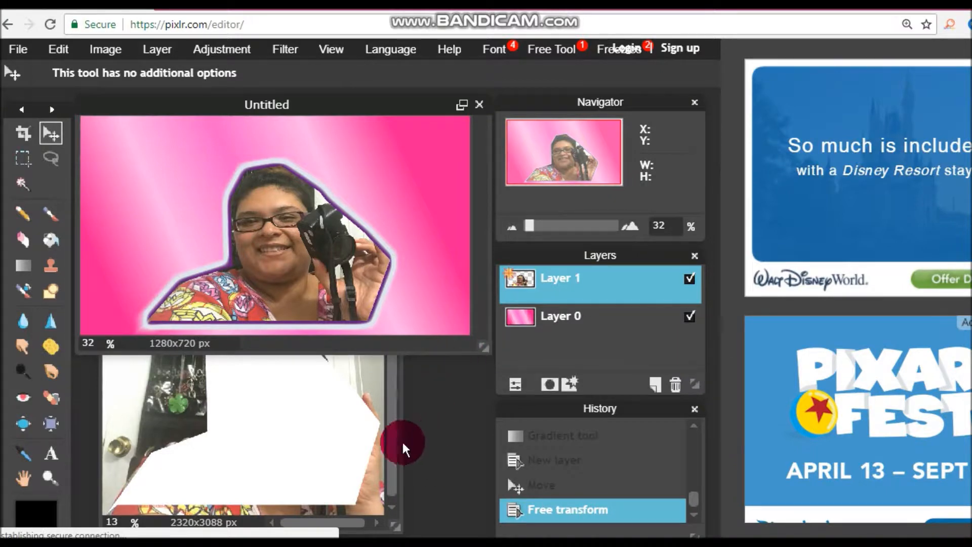
- Close the original photo of the woman without saving it
left_click(385, 499)
left_click(389, 128)
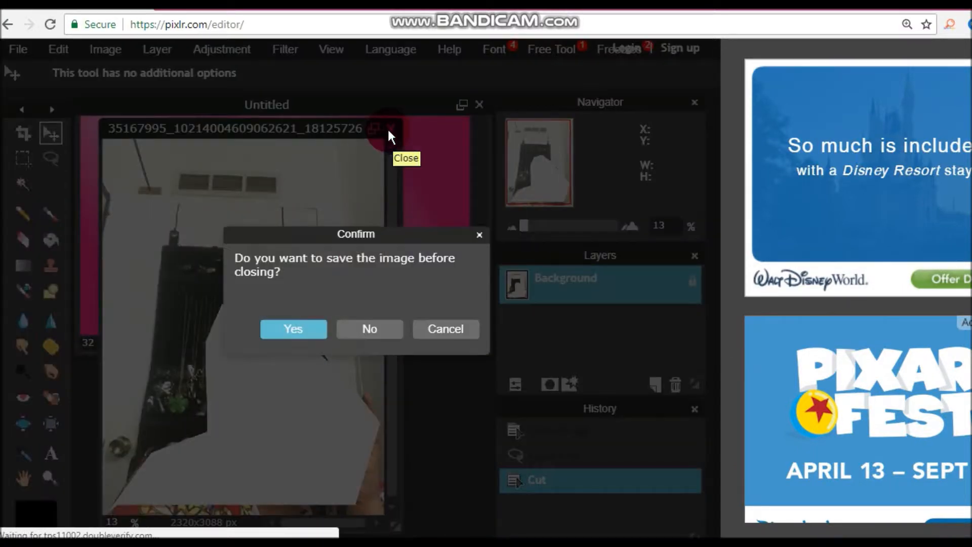
left_click(369, 328)
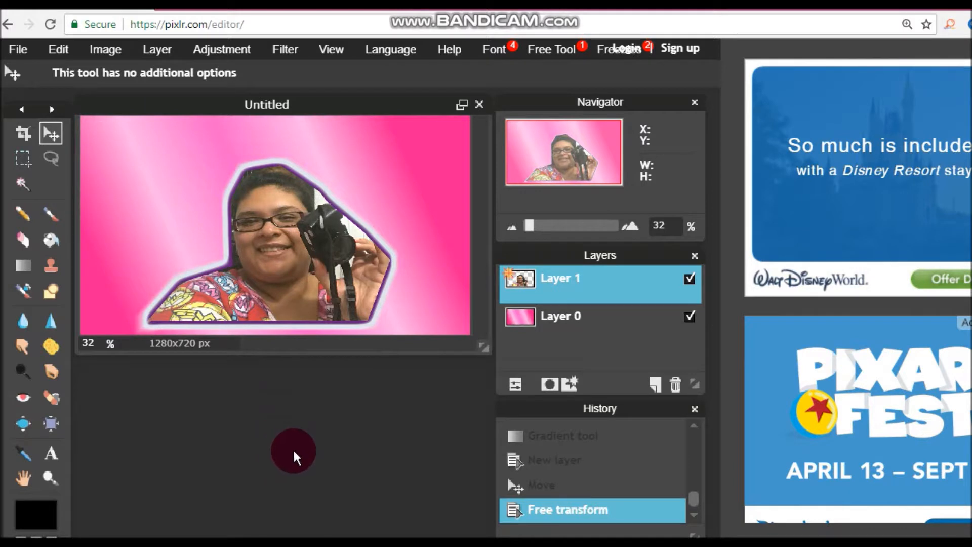
- Add the text "Welcome to my channel" above the woman, keeping the text settings clear of it
left_click(53, 460)
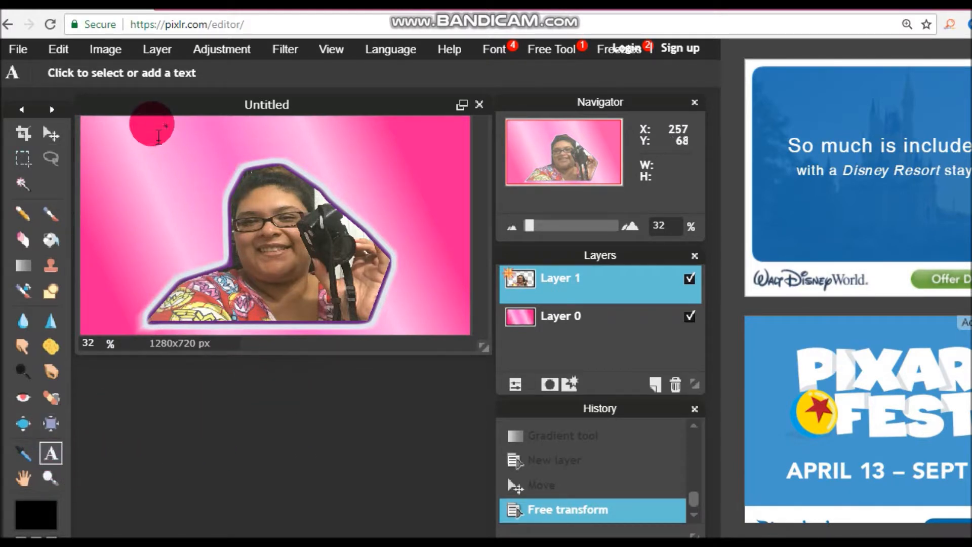
left_click(157, 146)
left_click(266, 216)
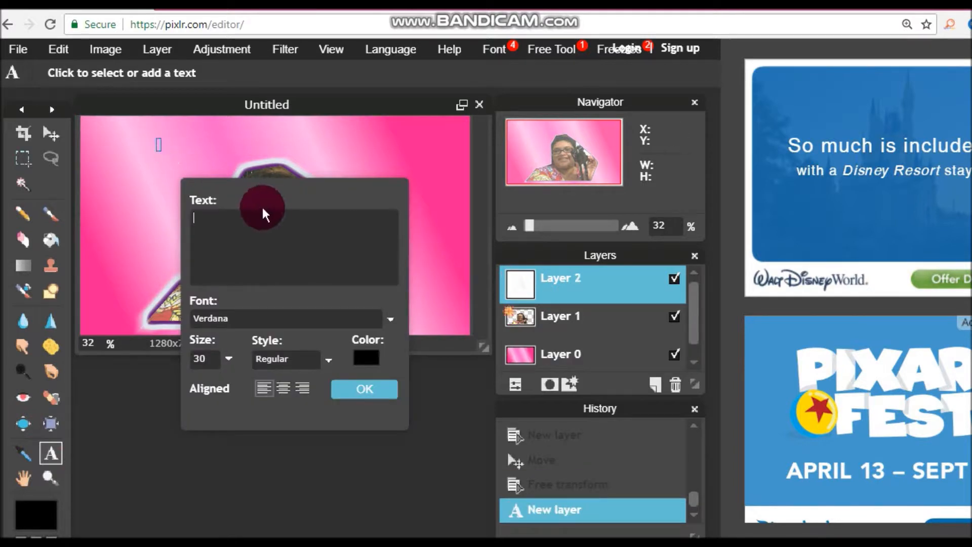
left_click_drag(280, 207, 442, 98)
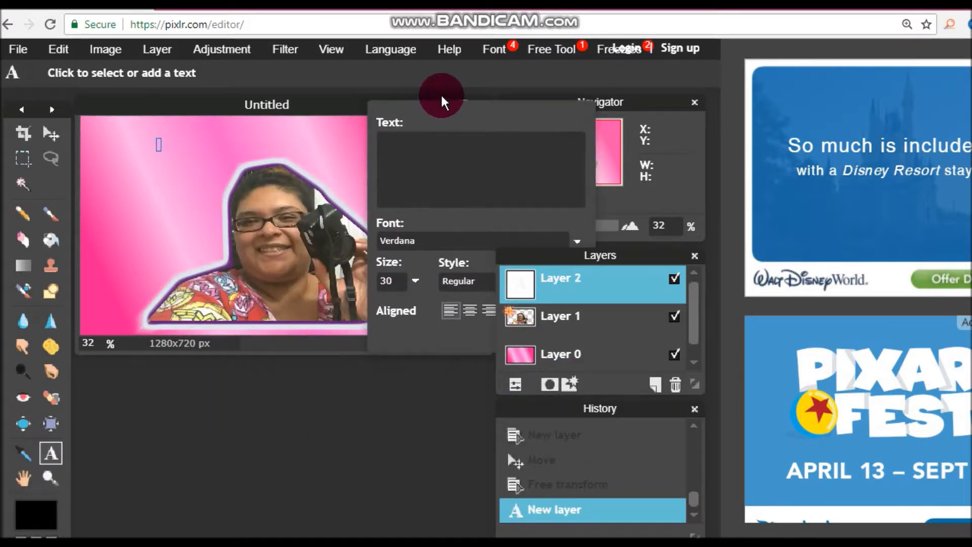
left_click(448, 158)
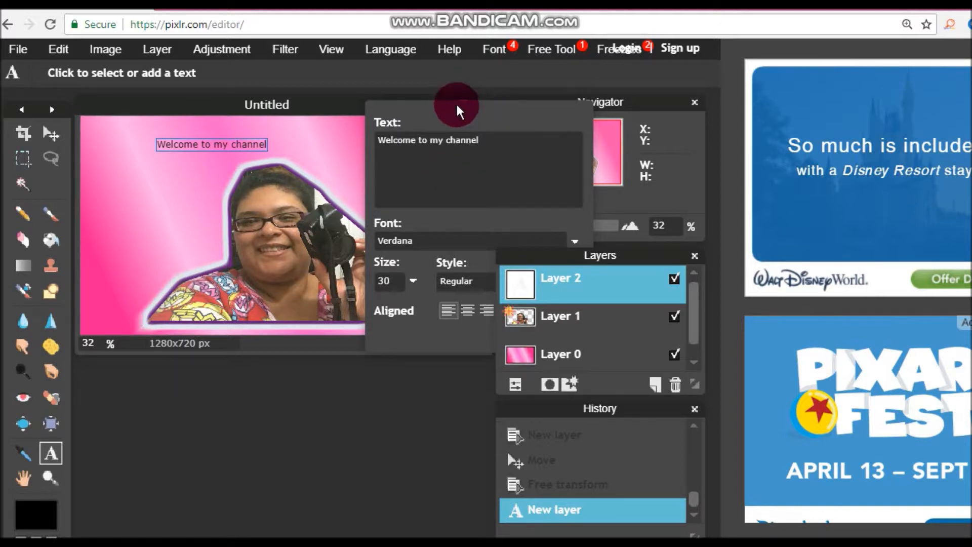
left_click_drag(434, 107, 261, 291)
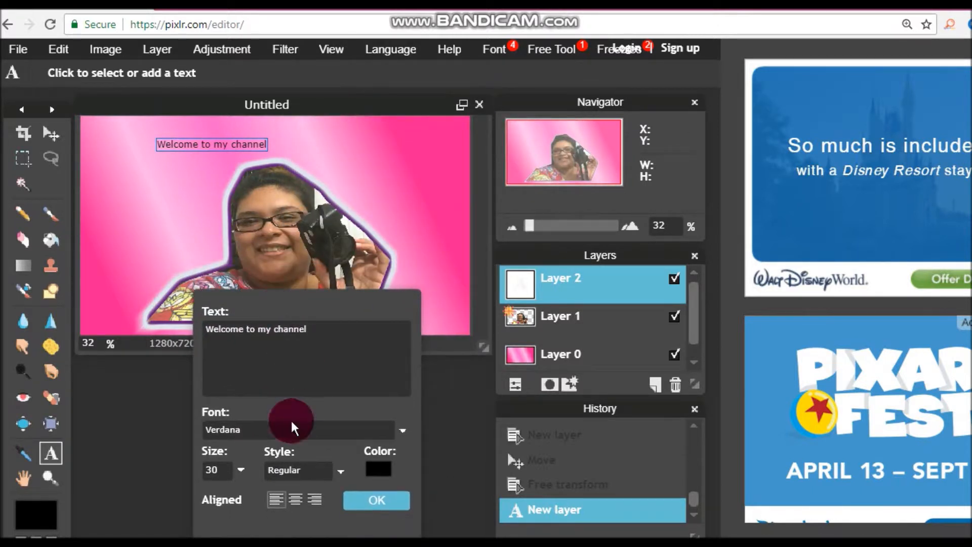
- Set the welcome text's font to AR BONNIE and its size to 104
left_click(256, 430)
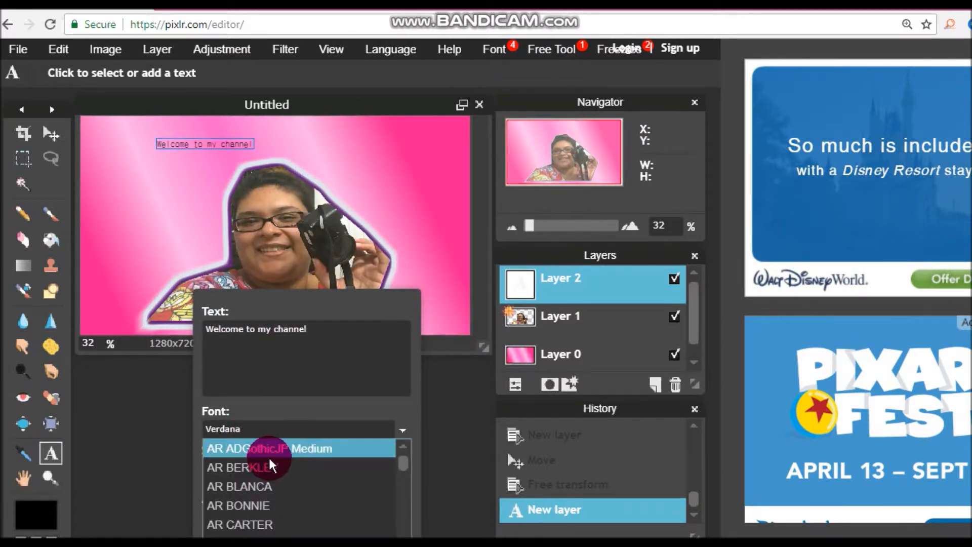
left_click(292, 512)
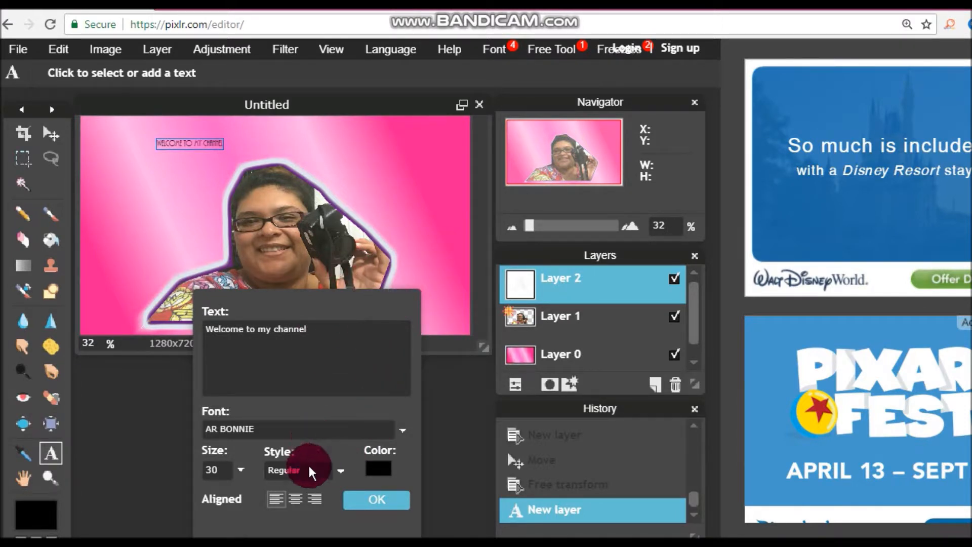
left_click(241, 470)
left_click_drag(158, 494, 160, 496)
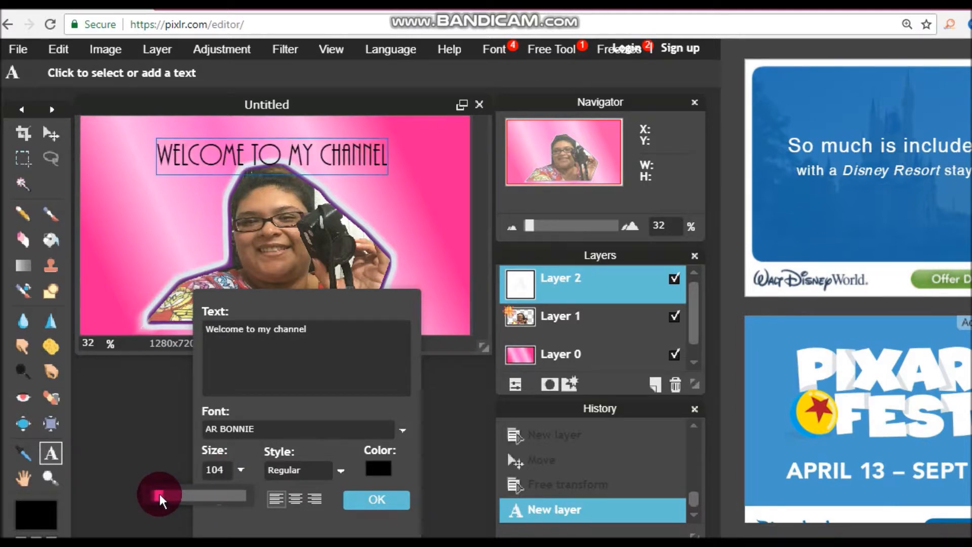
- Make the welcome text bold and move it up and left, clear of the woman's head
left_click(310, 476)
left_click(293, 527)
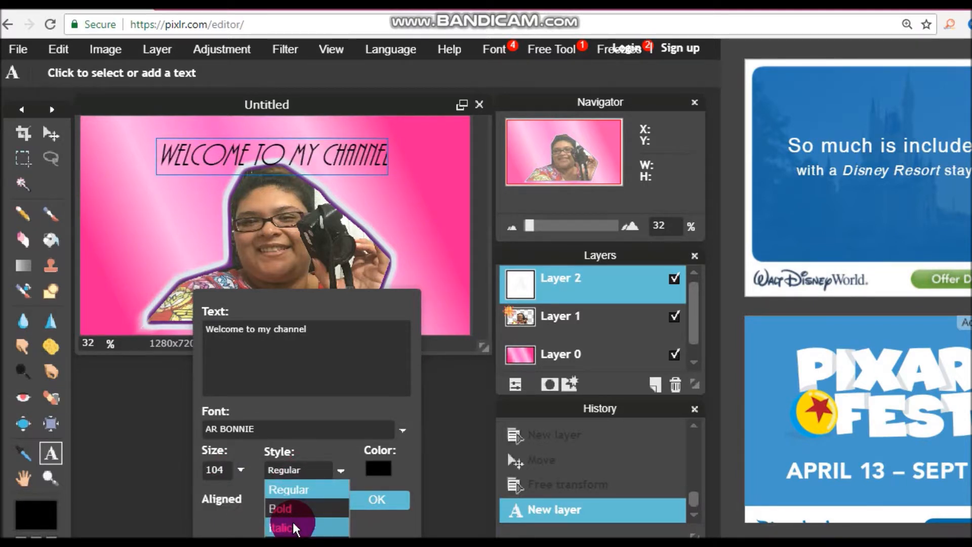
left_click(296, 476)
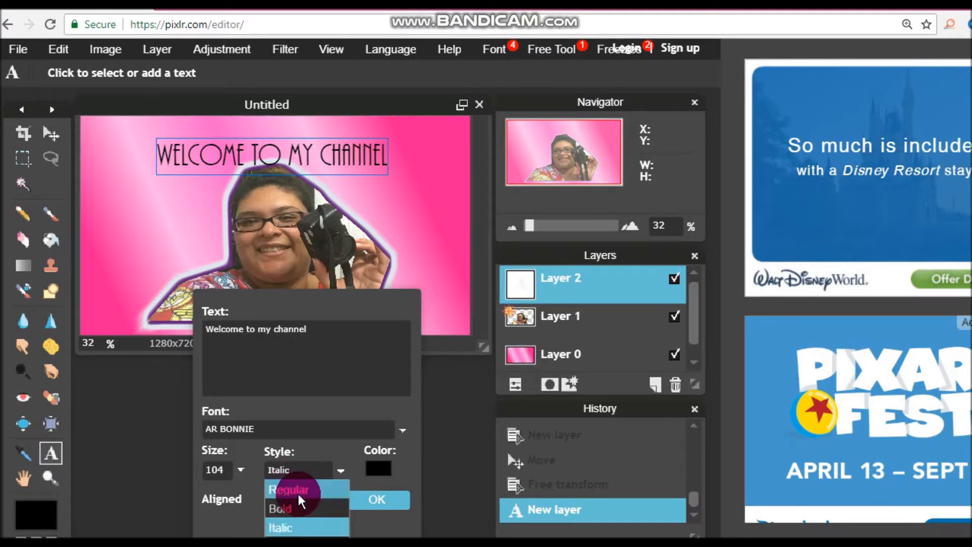
left_click(303, 504)
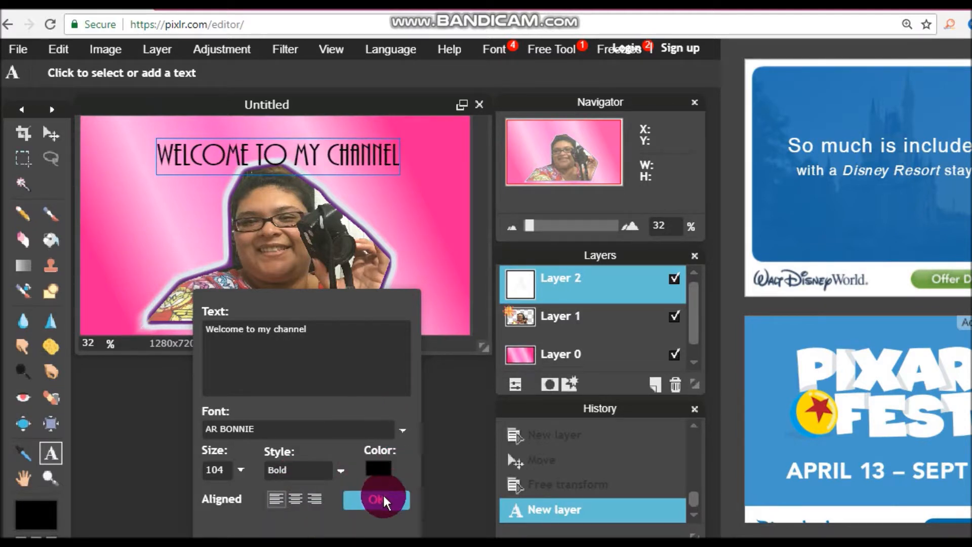
left_click_drag(330, 158, 276, 144)
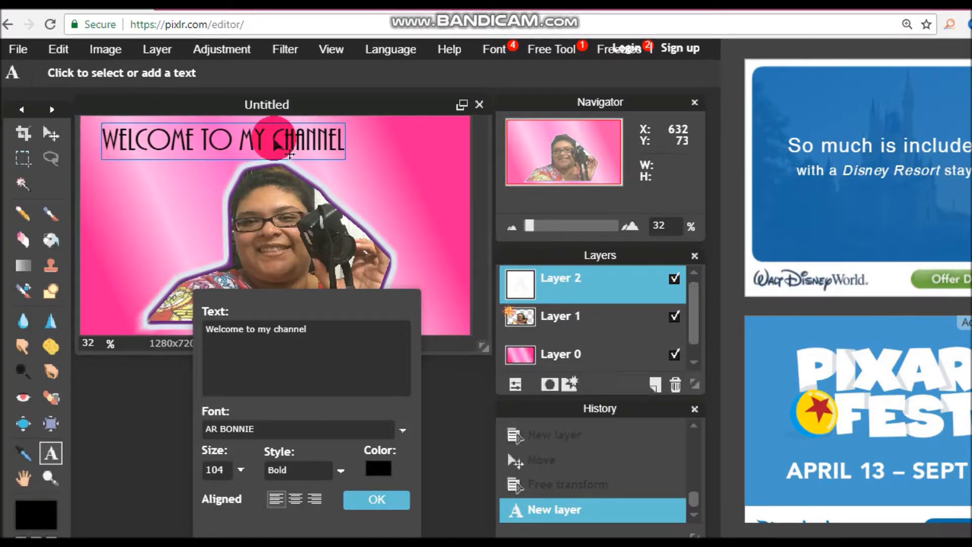
- Apply the welcome text and open the SUBSCRIBE picture "images" from the Imágenes folder
left_click(378, 502)
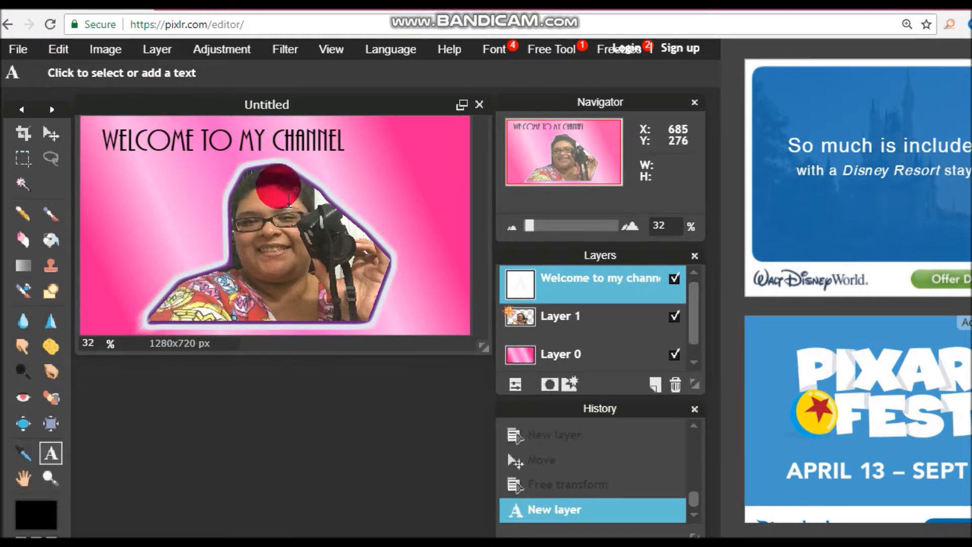
left_click(20, 47)
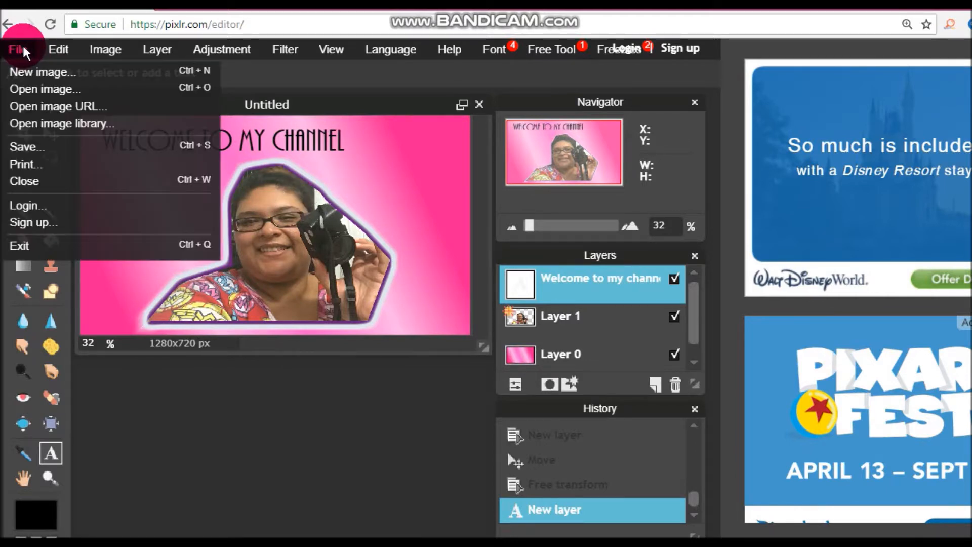
left_click(52, 90)
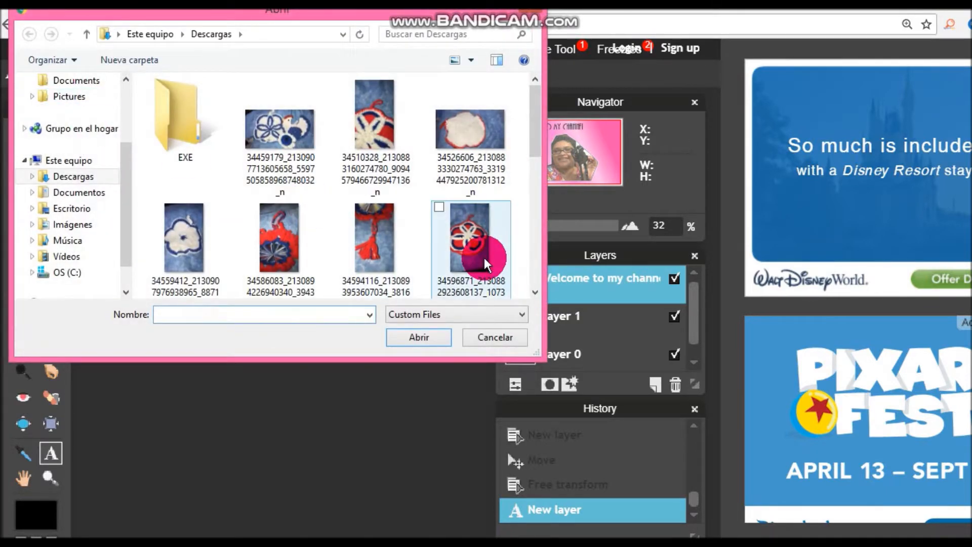
left_click_drag(530, 135, 547, 248)
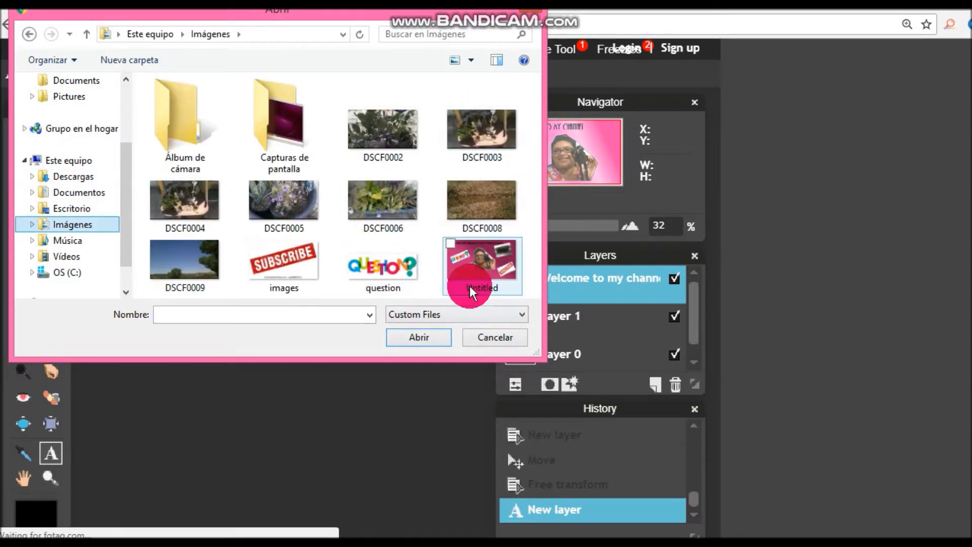
left_click(285, 261)
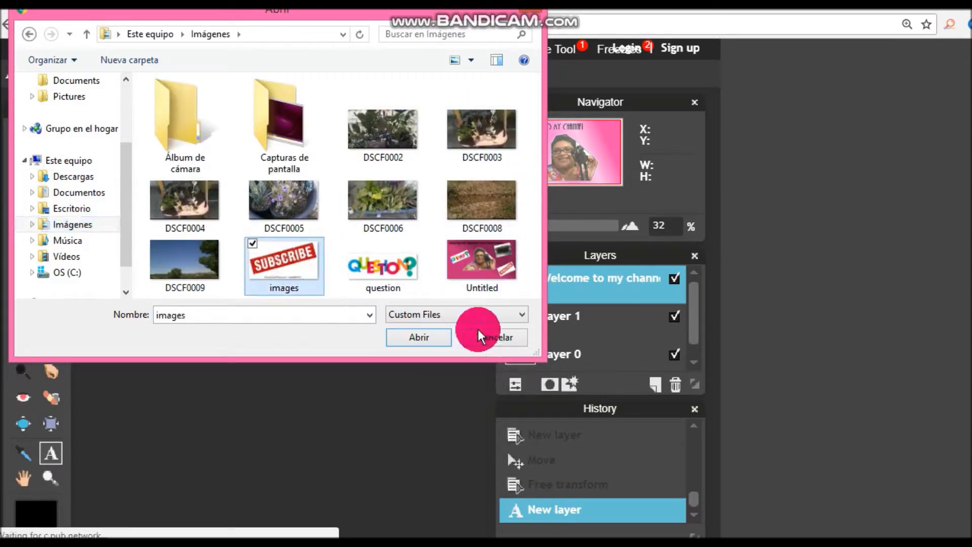
left_click(421, 333)
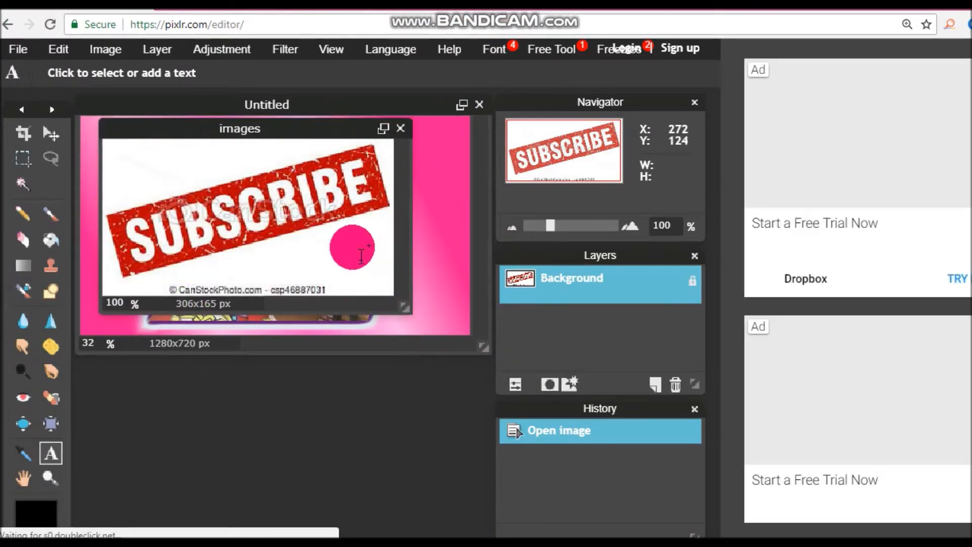
- Copy the whole SUBSCRIBE picture and paste it into the channel image as a new layer
key("ctrl+a")
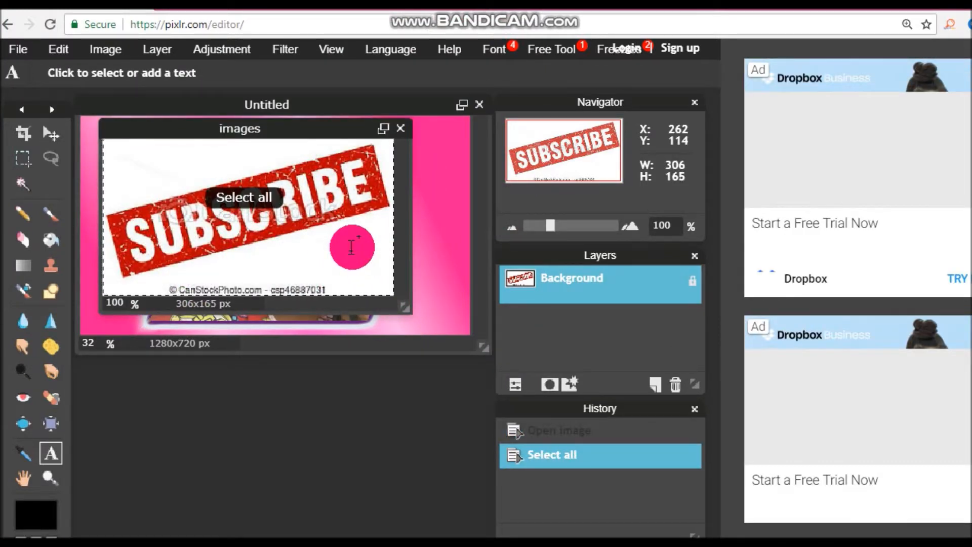
key("ctrl+c")
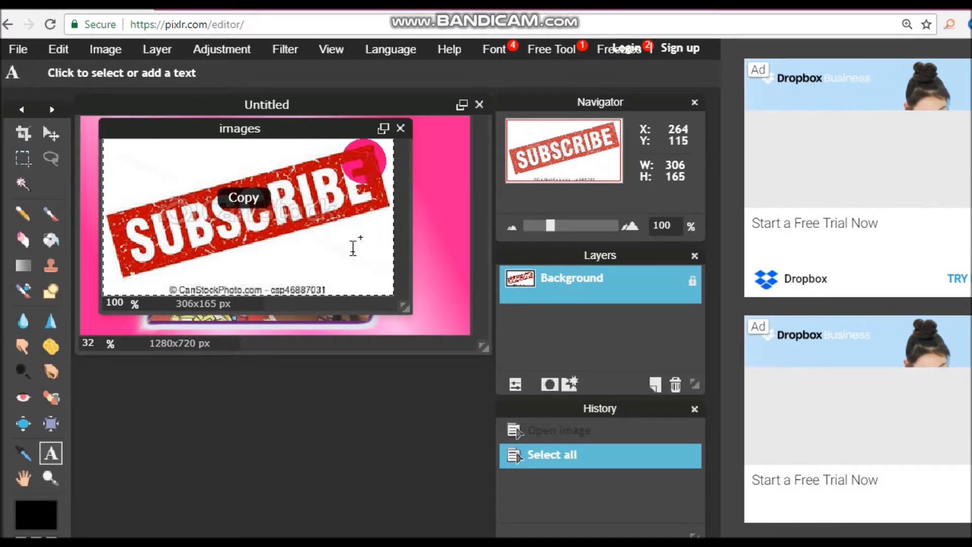
left_click(385, 98)
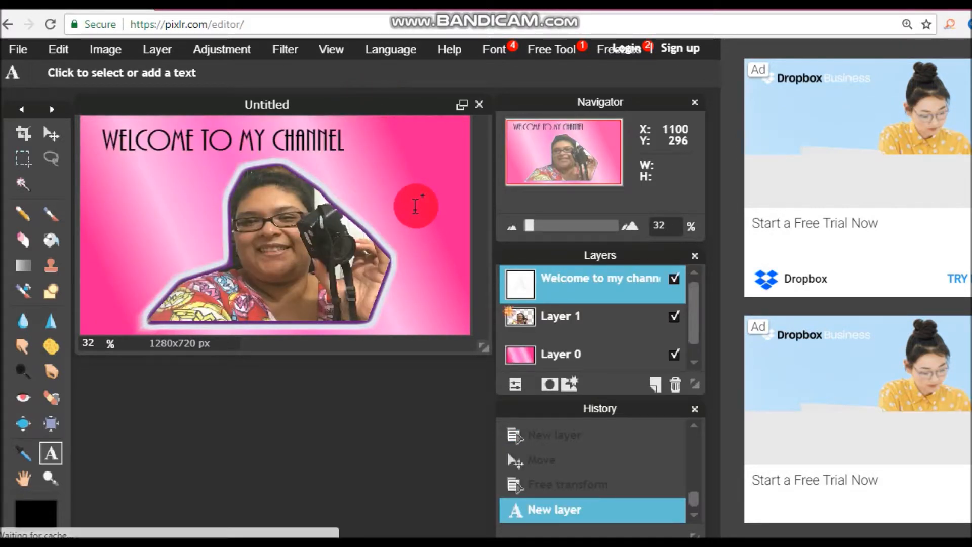
key("ctrl+v")
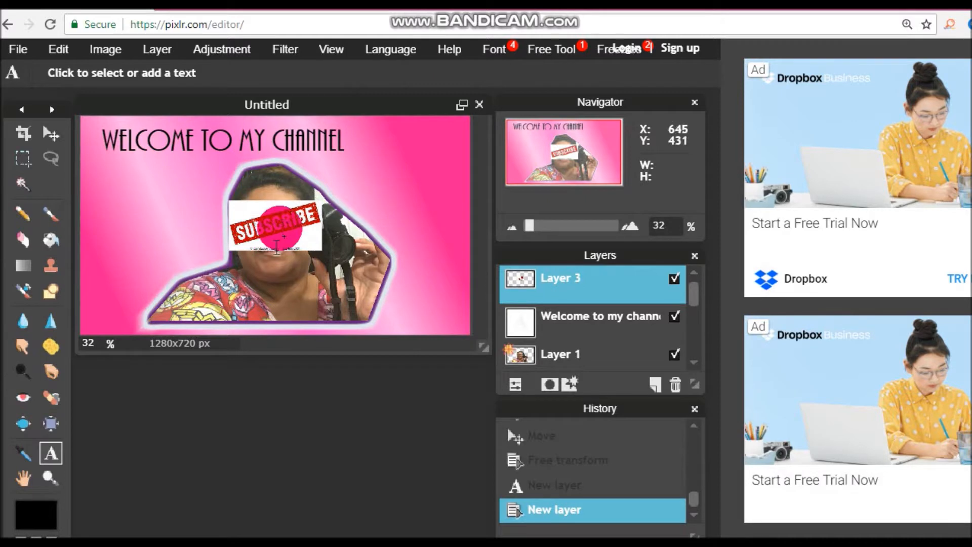
- Free transform the SUBSCRIBE picture: place it left of the woman's head, rotate it slightly clockwise and apply the changes
left_click(72, 53)
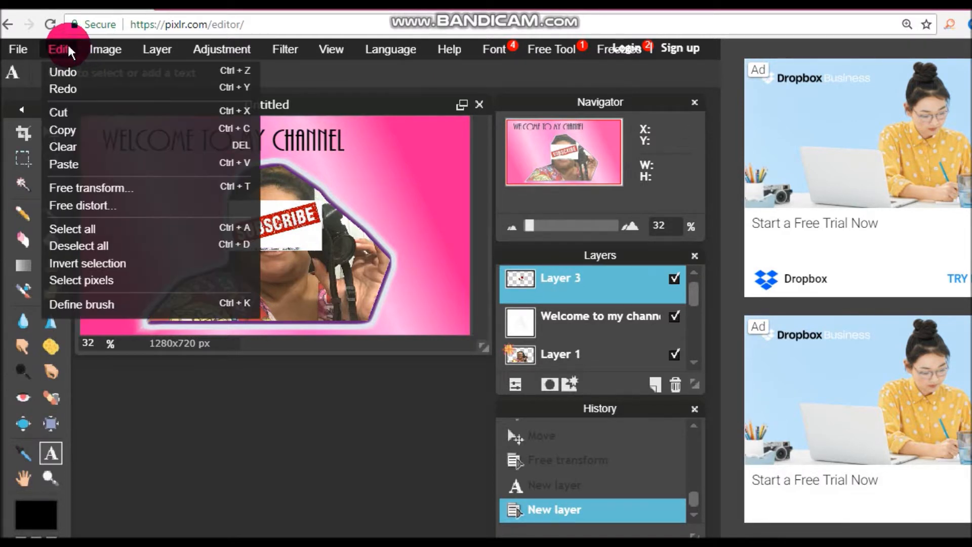
left_click(161, 183)
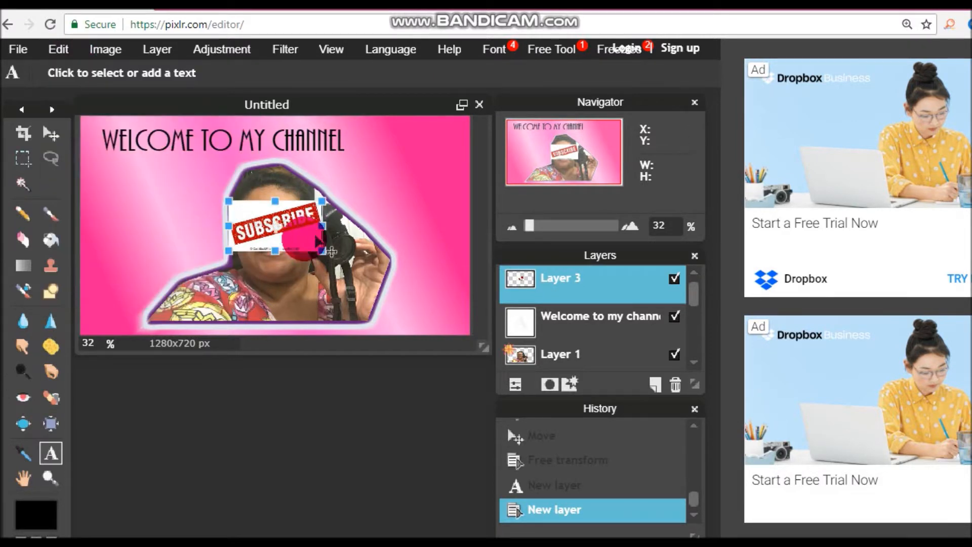
left_click_drag(285, 235, 184, 229)
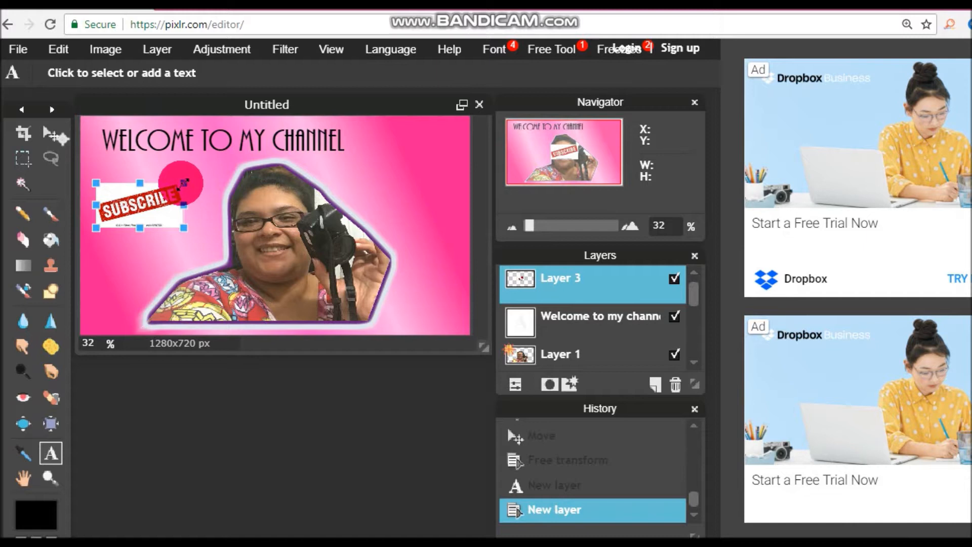
left_click_drag(175, 181, 218, 222)
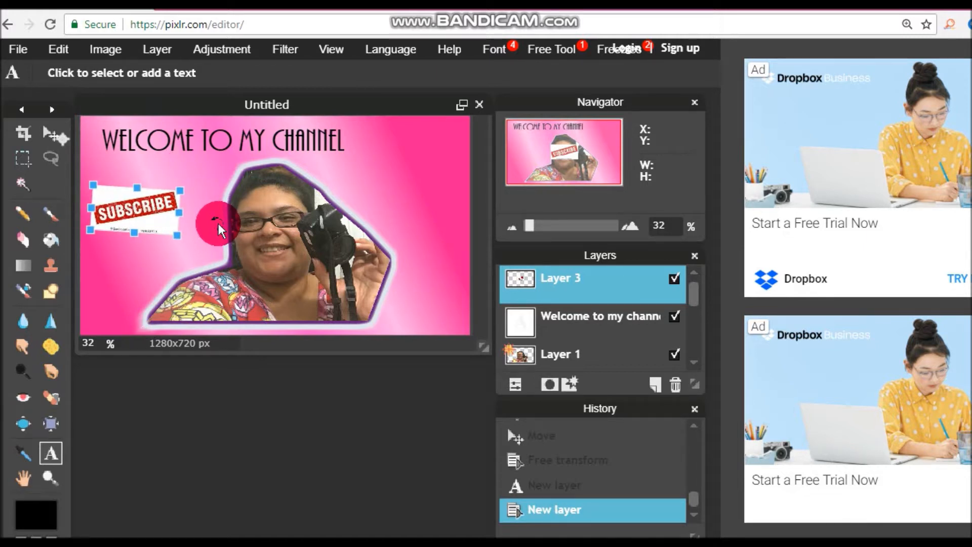
left_click(324, 108)
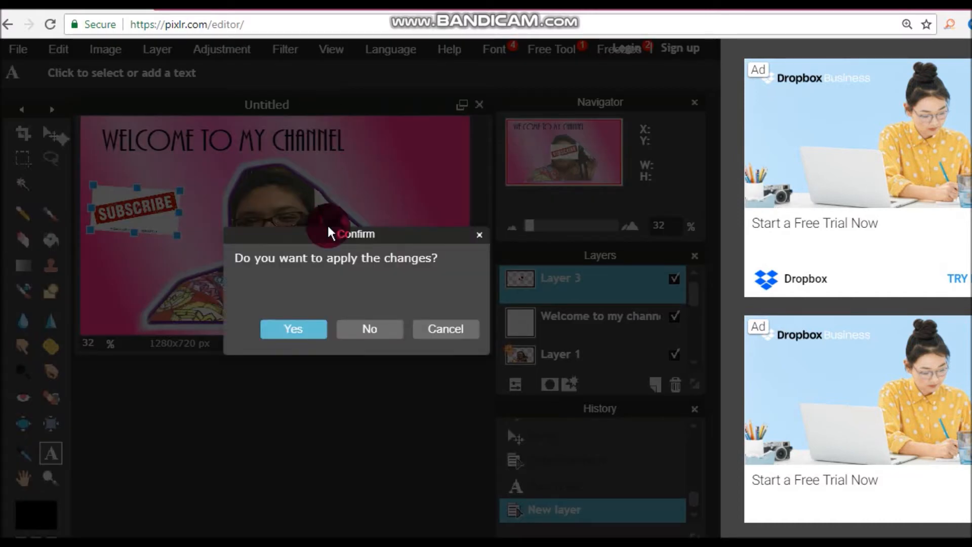
left_click(294, 329)
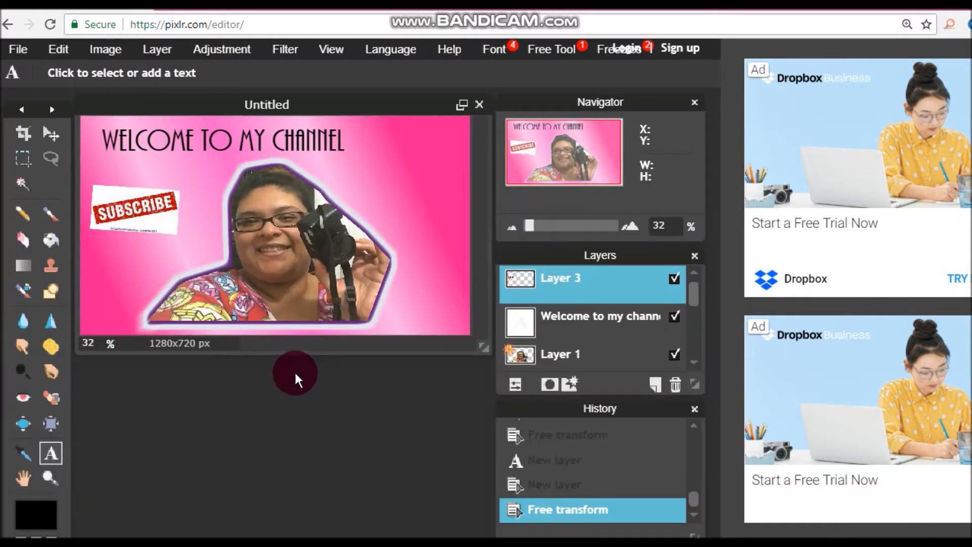
- Open the cactus photo DSCF0002 from the Imágenes folder
left_click(18, 48)
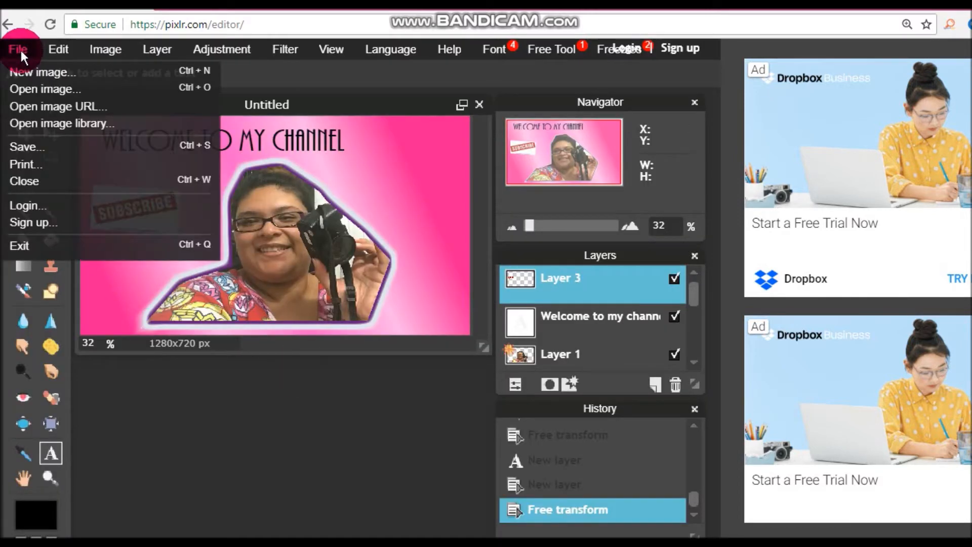
left_click(44, 83)
left_click_drag(537, 126, 548, 233)
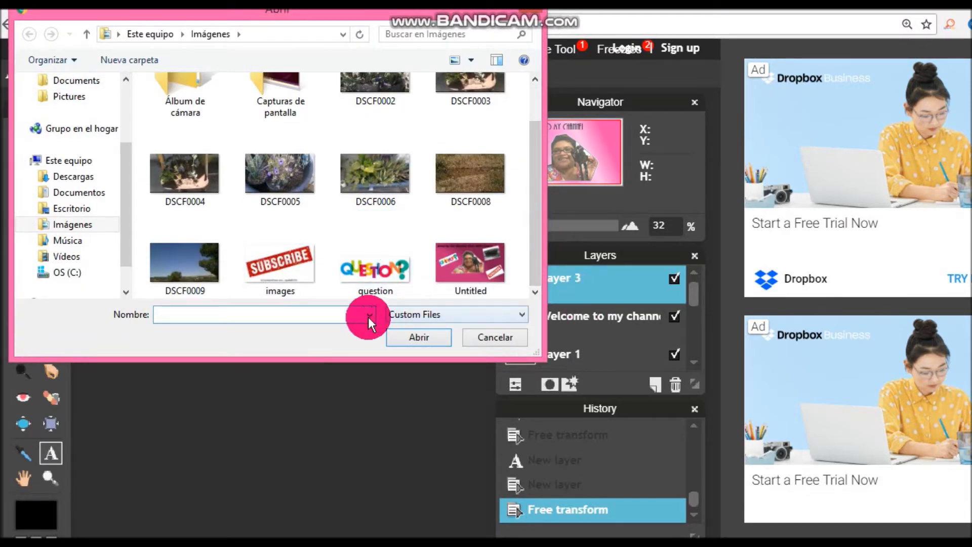
left_click_drag(541, 256, 536, 193)
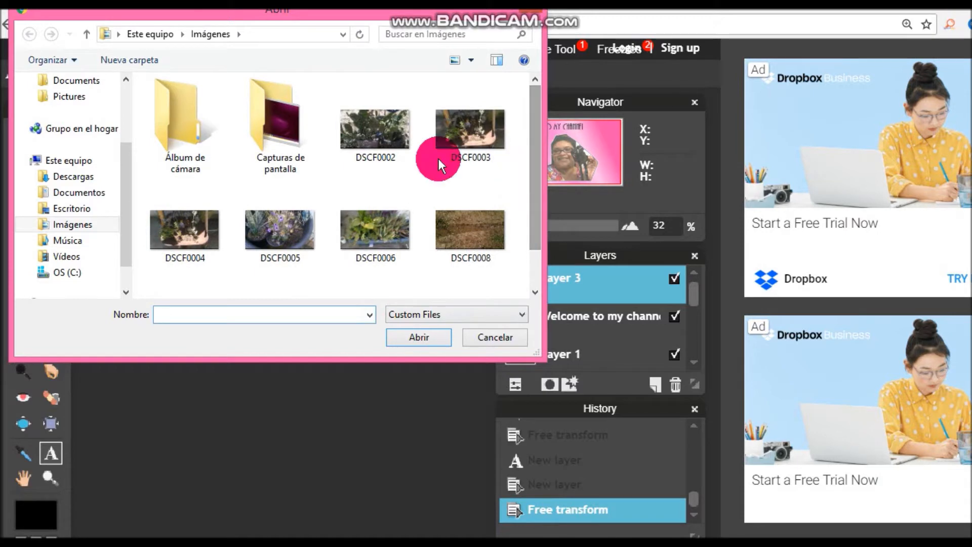
left_click(400, 142)
left_click(419, 332)
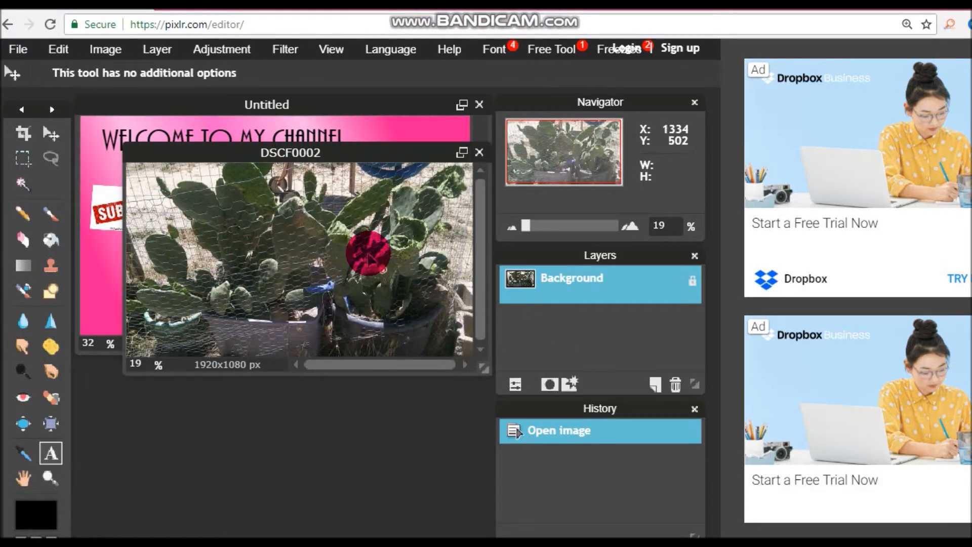
- Copy the entire cactus photo and paste it into the channel image as a new layer
key("ctrl+a")
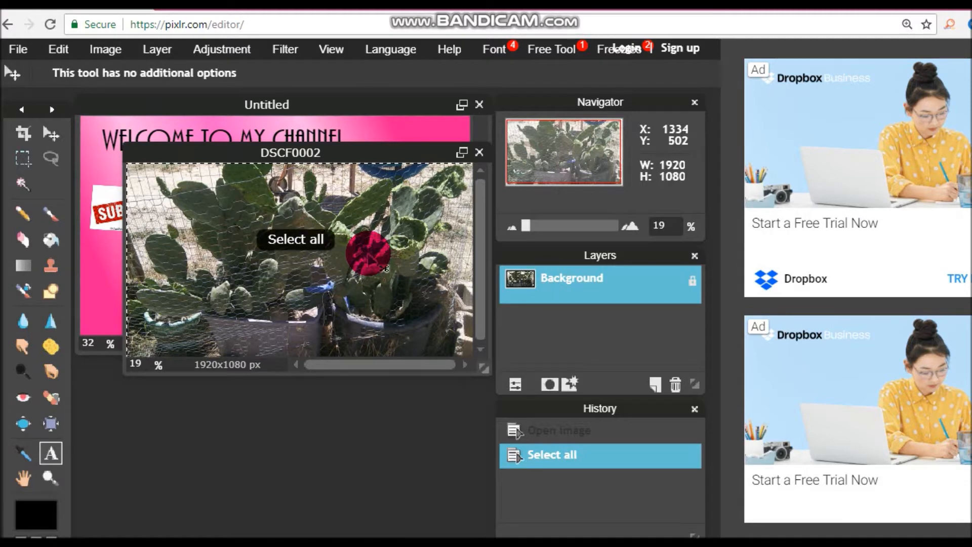
left_click(340, 104)
key("v")
left_click(400, 192)
key("ctrl+v")
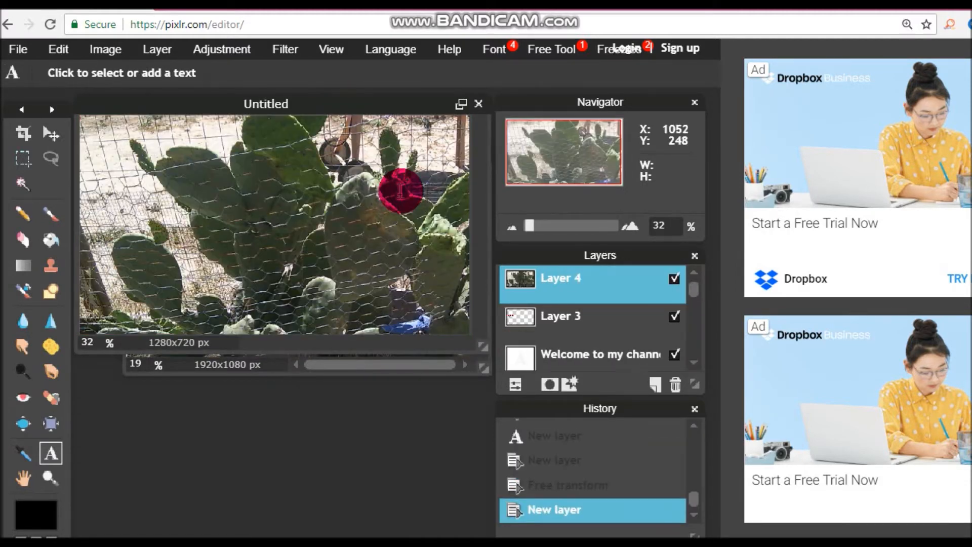
- Free transform the cactus photo: shrink it, place it right of the welcome text, tilt it slightly counterclockwise and apply the changes
left_click(81, 106)
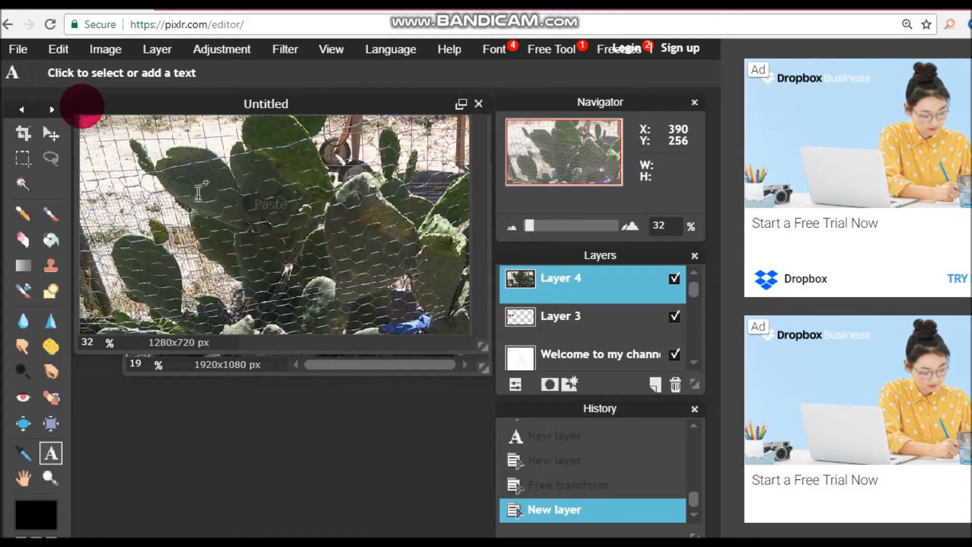
left_click(55, 51)
left_click(108, 184)
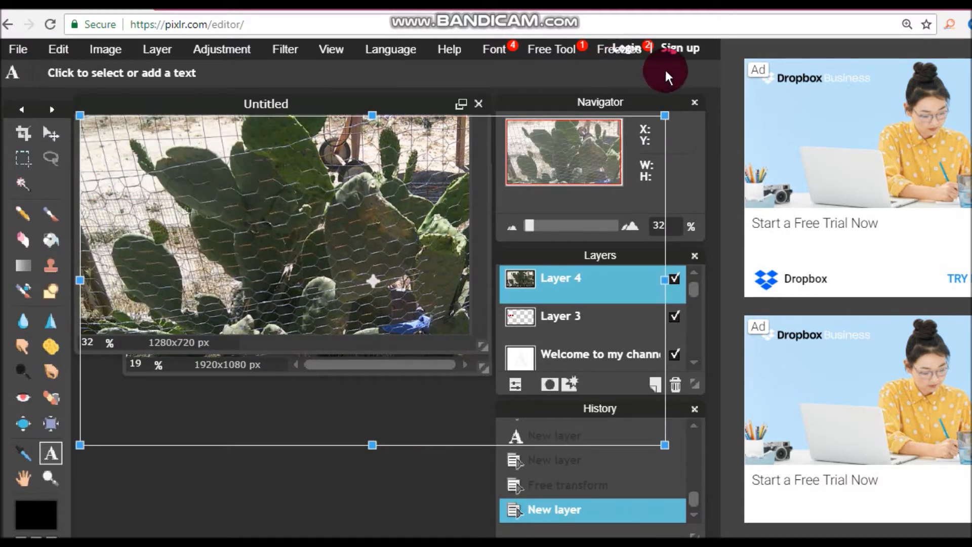
left_click_drag(665, 116, 411, 240)
left_click_drag(387, 282, 398, 190)
left_click_drag(428, 142, 397, 112)
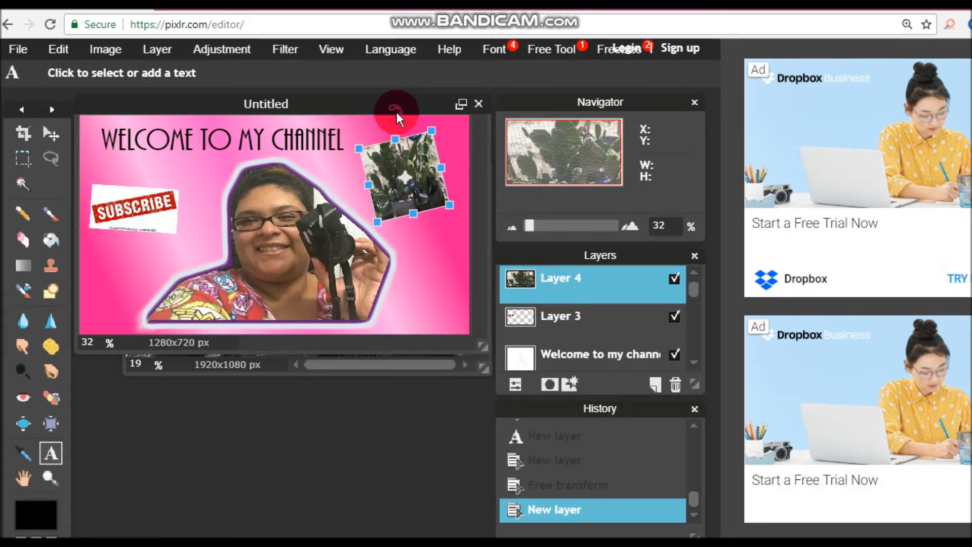
left_click(385, 123)
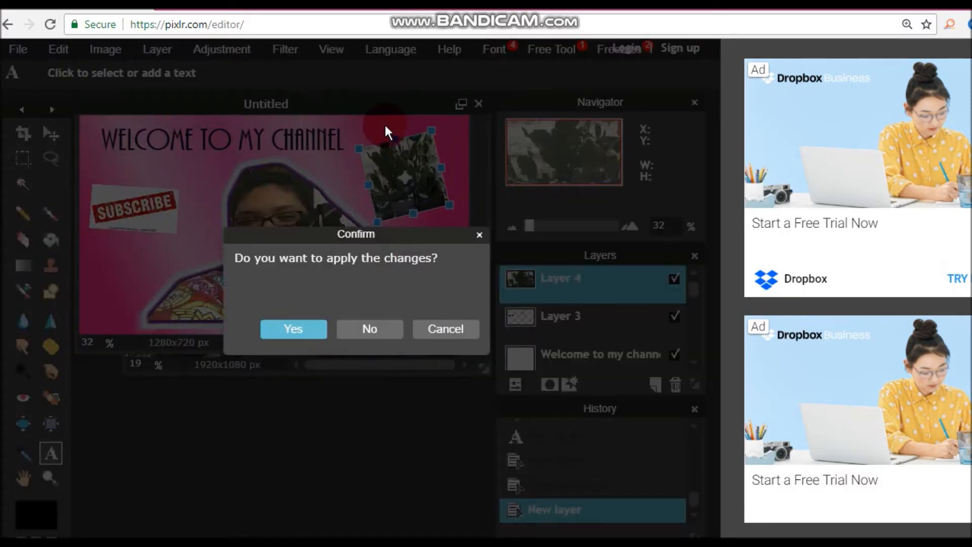
left_click(294, 328)
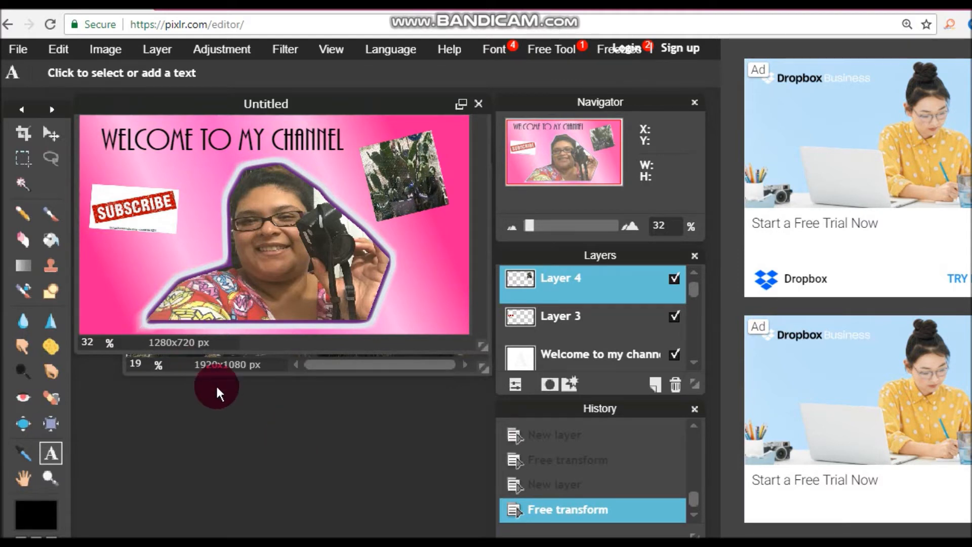
- Start saving the channel image to the computer in PNG (Transparent, full quality) format
left_click(24, 51)
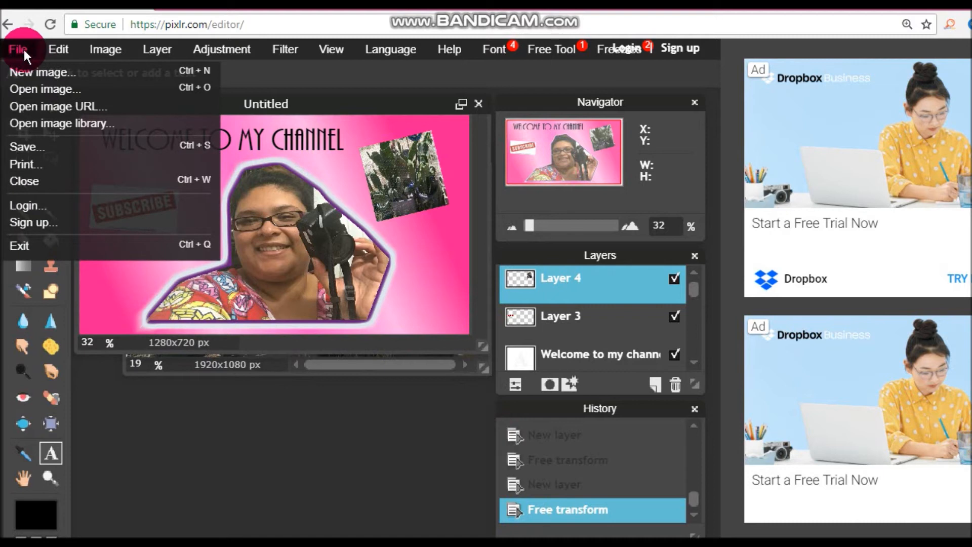
left_click(37, 137)
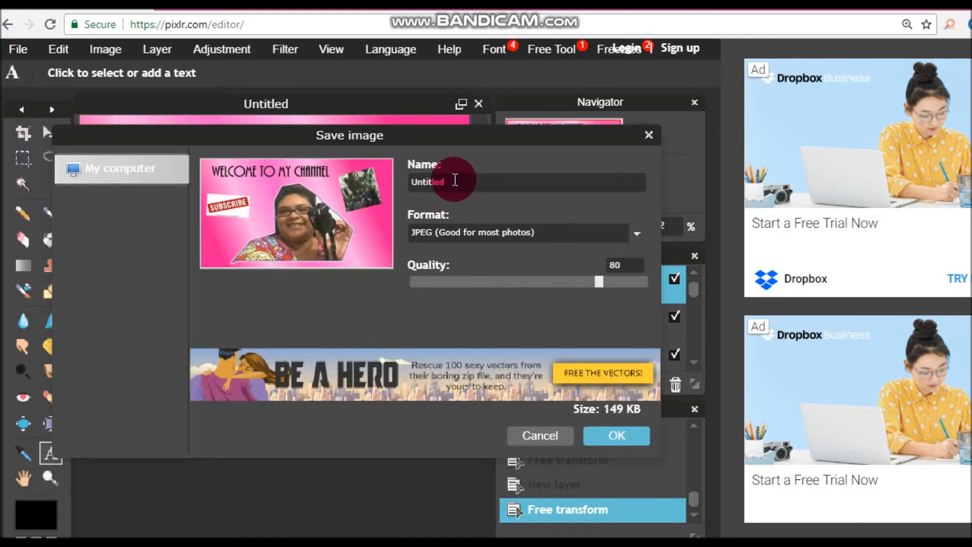
left_click(490, 233)
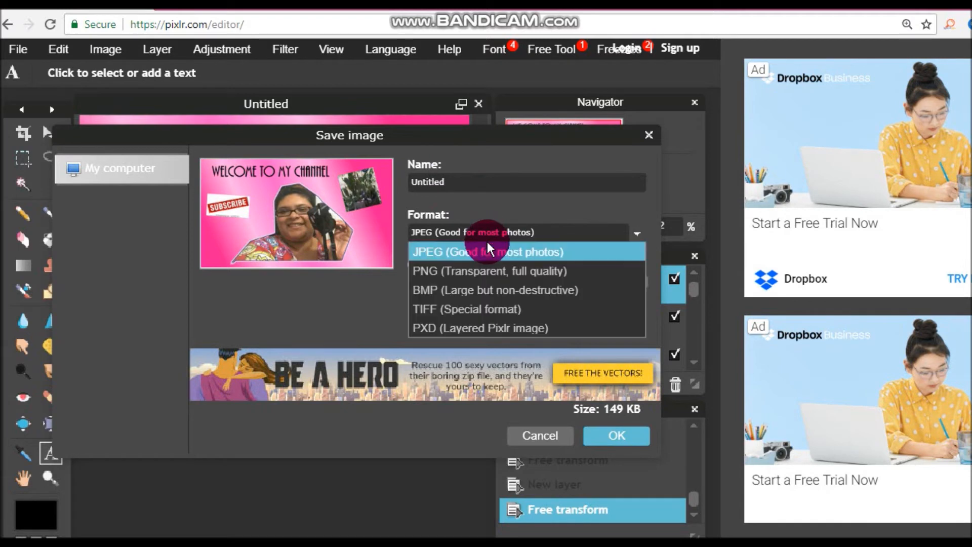
left_click(499, 271)
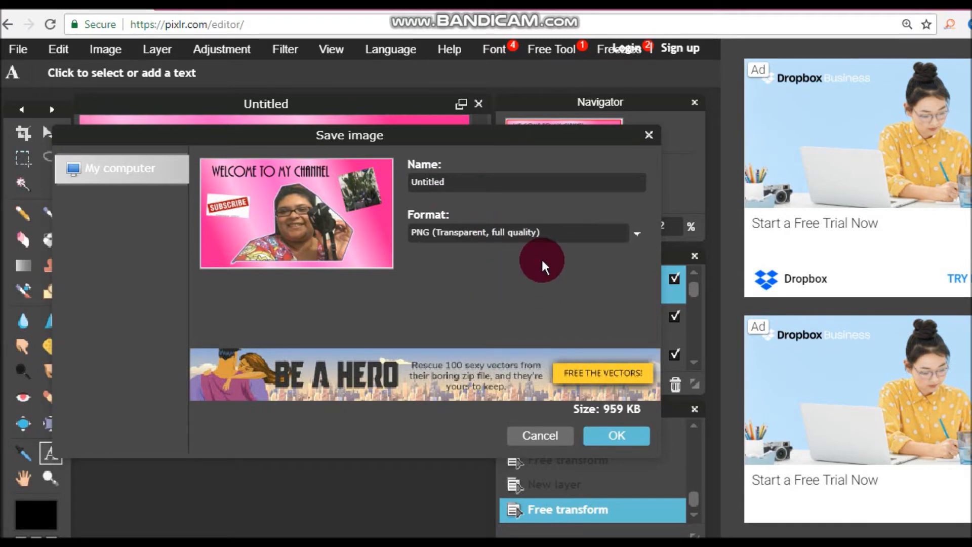
left_click(616, 436)
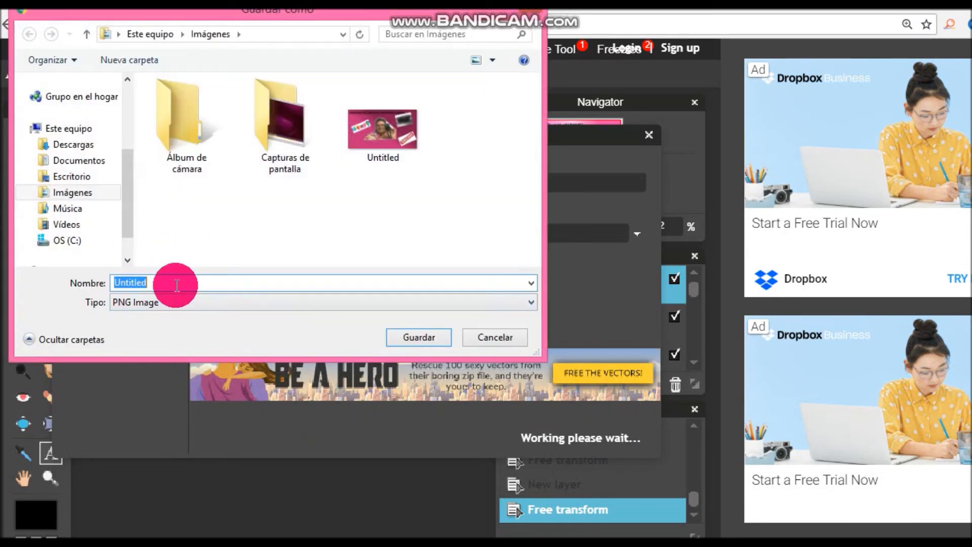
- Name the PNG file "welcome" and save it in the Imágenes folder
key("BackSpace")
type("we")
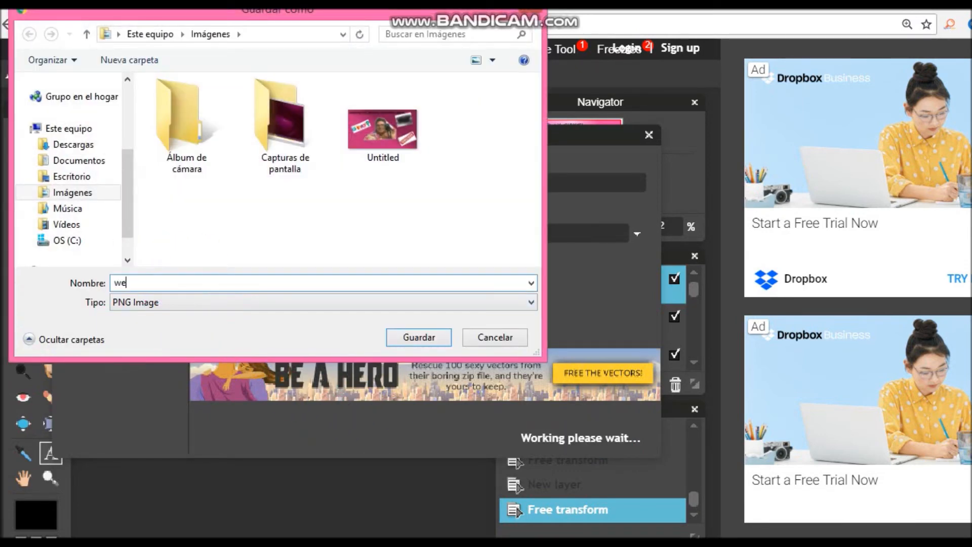
type("lcome")
left_click(202, 282)
left_click(369, 317)
left_click(424, 339)
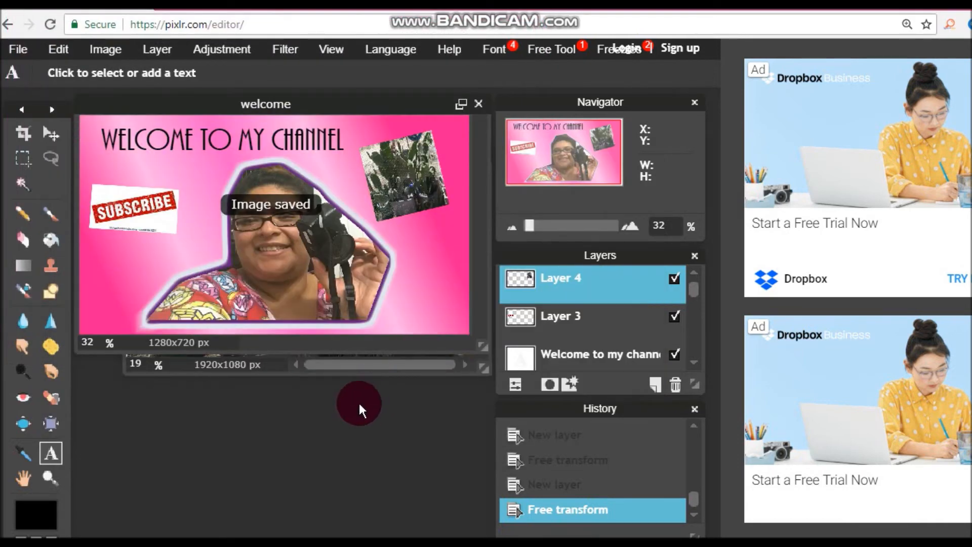